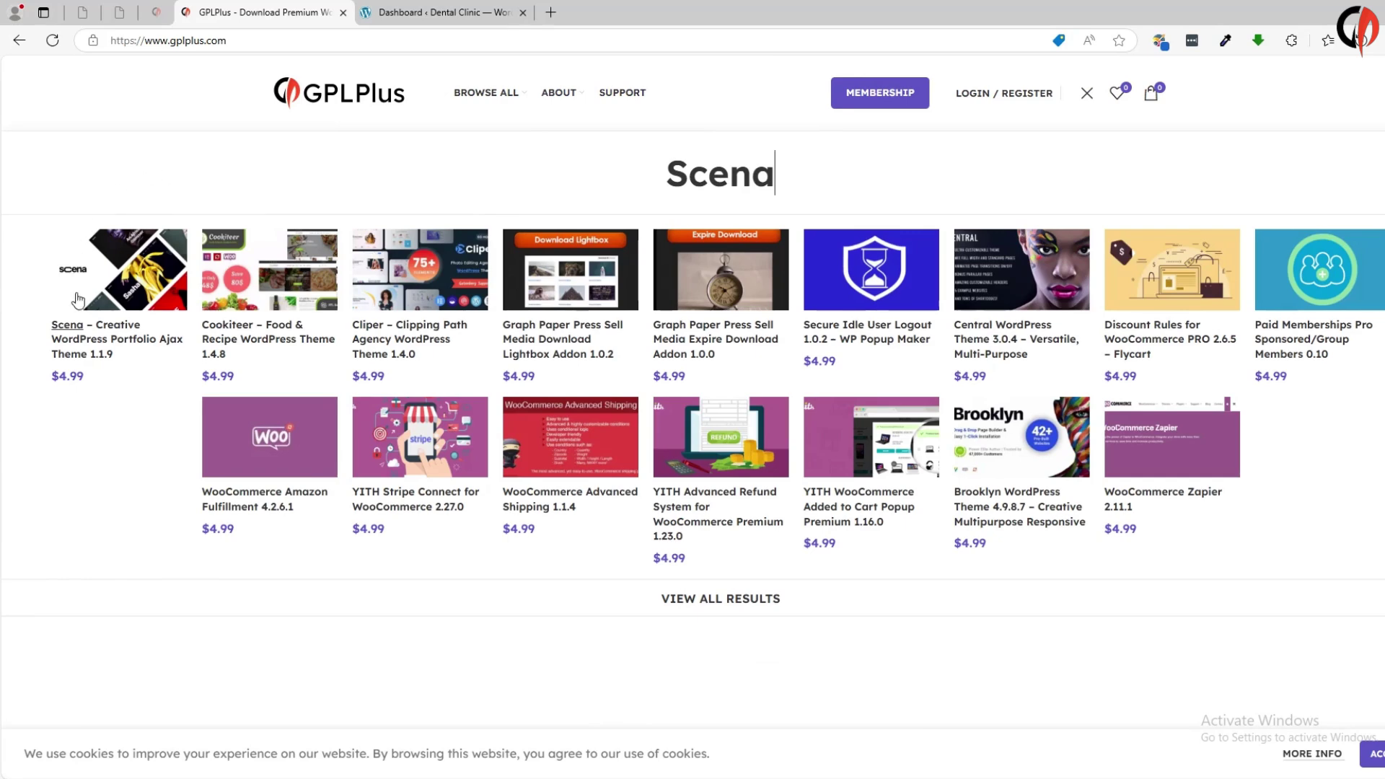
# - Open the Scena theme's product page and extract the CC-scena-v1.1.9 archive on the Desktop into a folder of the same name
pyautogui.click(121, 280)
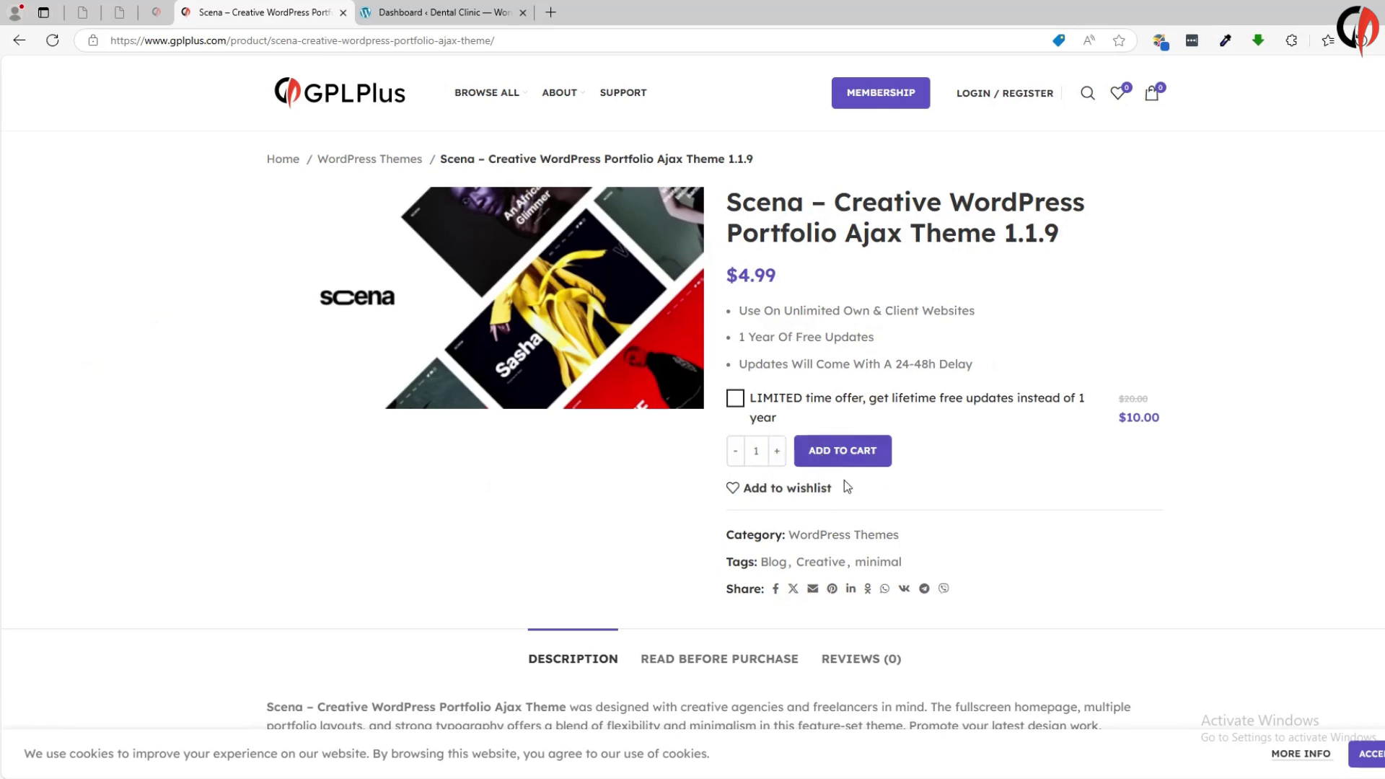
pyautogui.hotkey('alt', 'Tab')
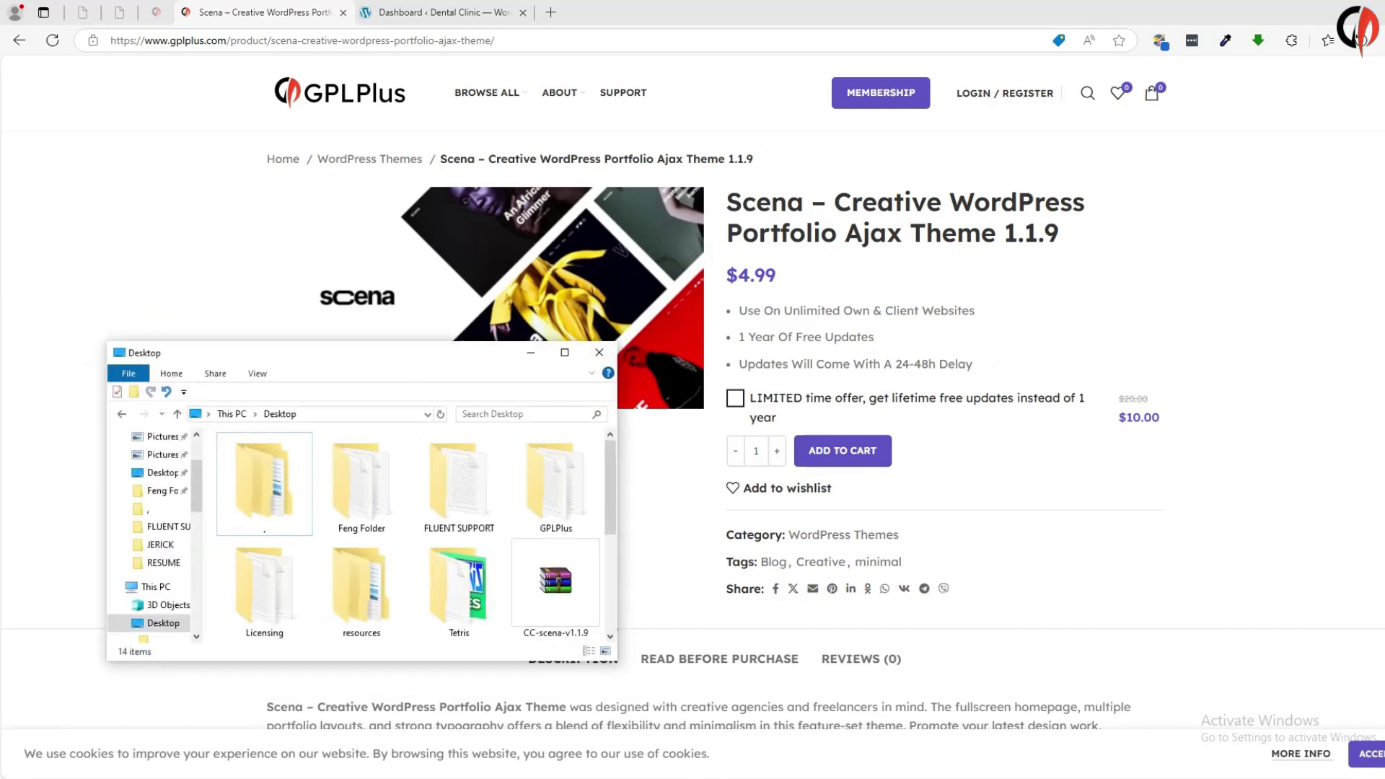
pyautogui.rightClick(571, 591)
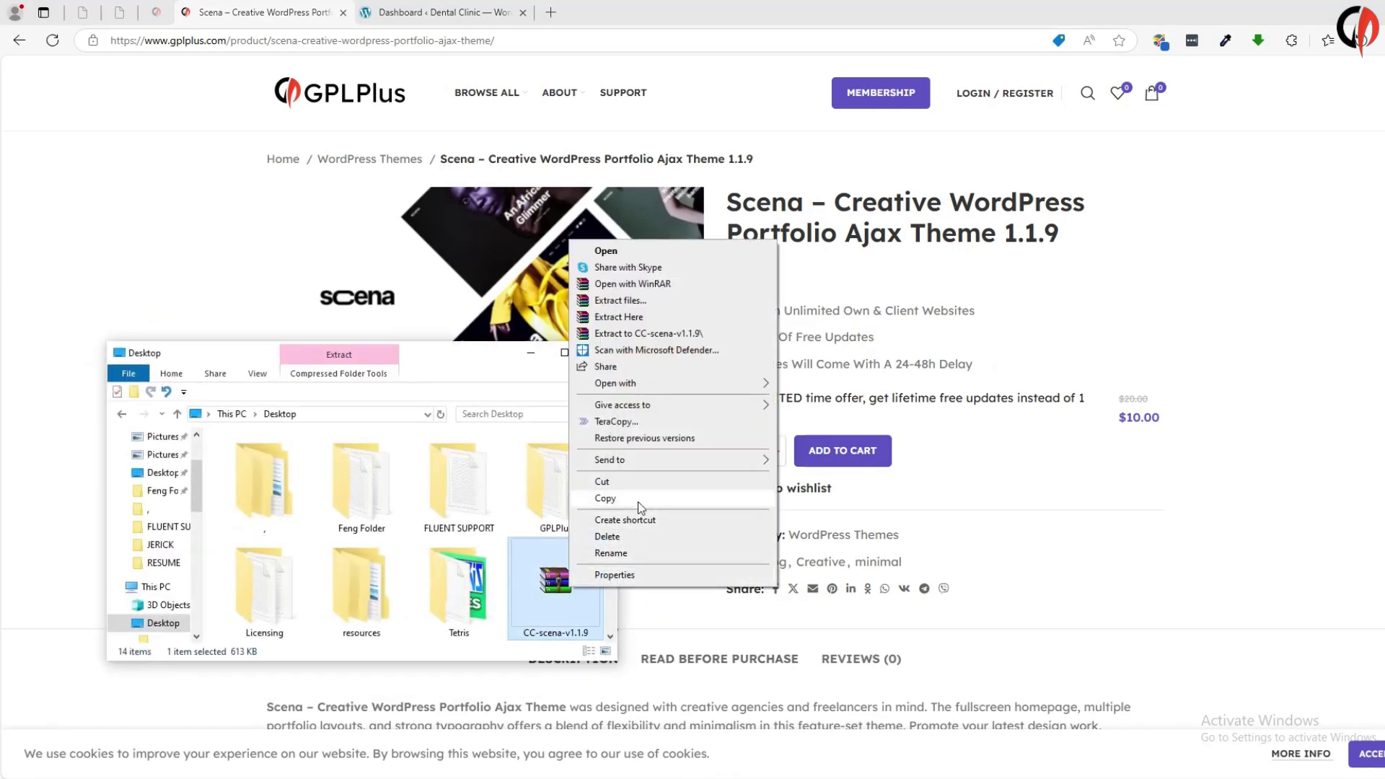
pyautogui.click(630, 301)
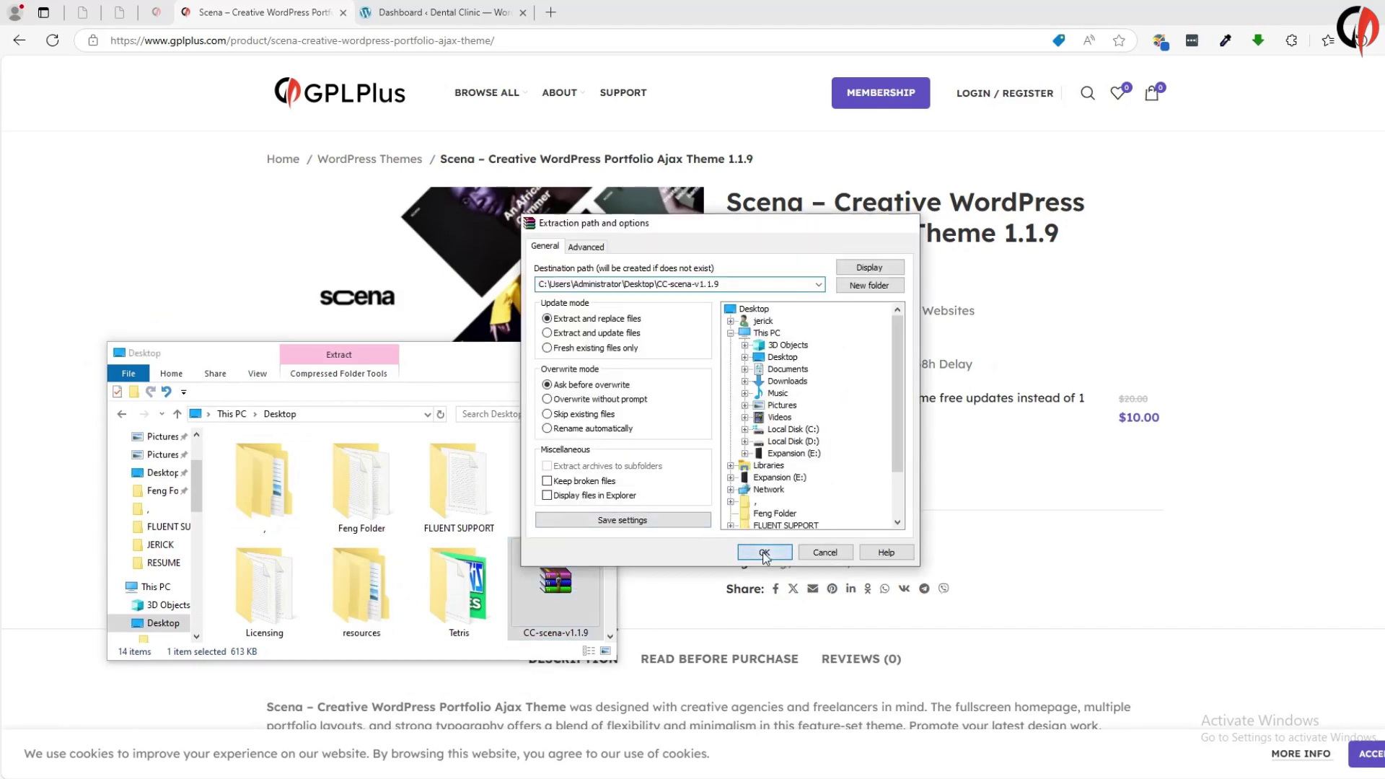
pyautogui.click(764, 554)
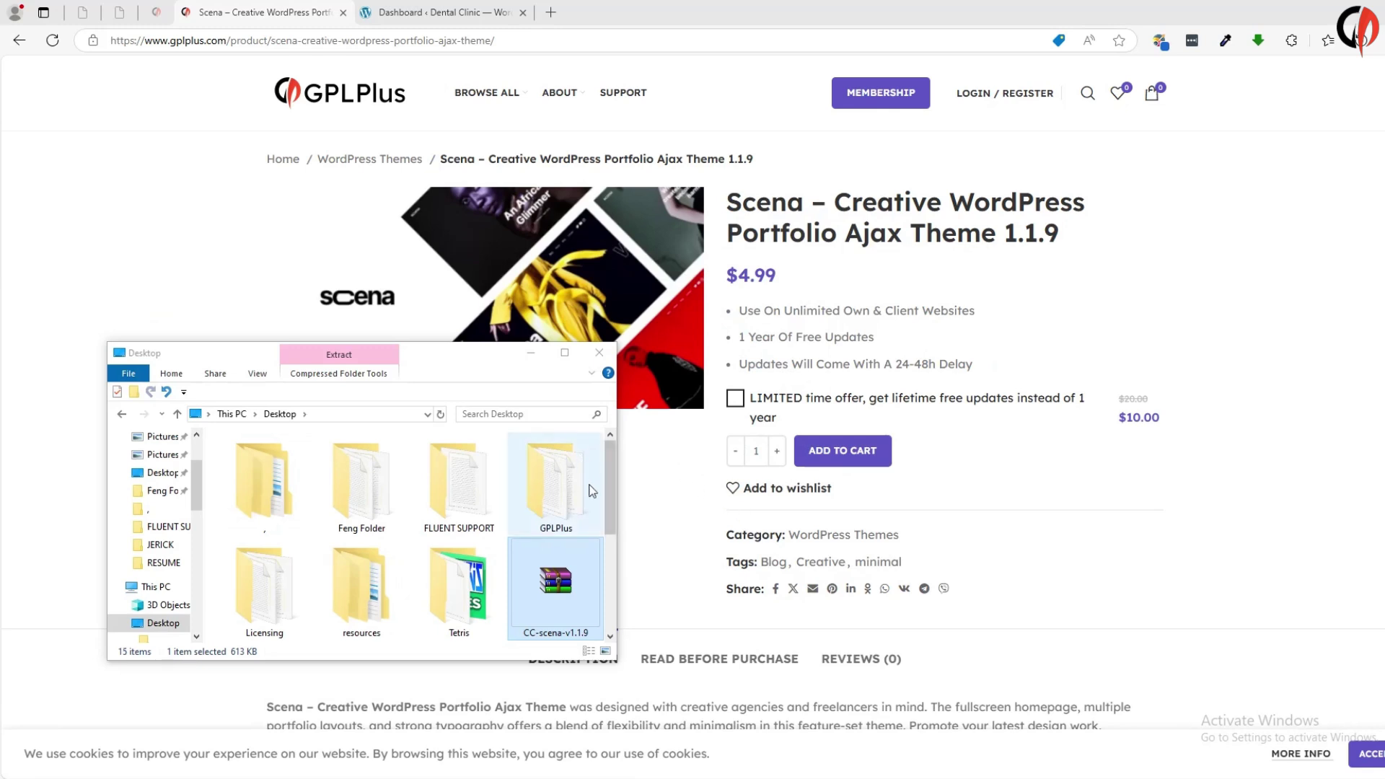
# - Open the extracted CC-scena-v1.1.9 folder and its scena-package subfolder to find the installable theme archive
pyautogui.scroll(-3, 608, 547)
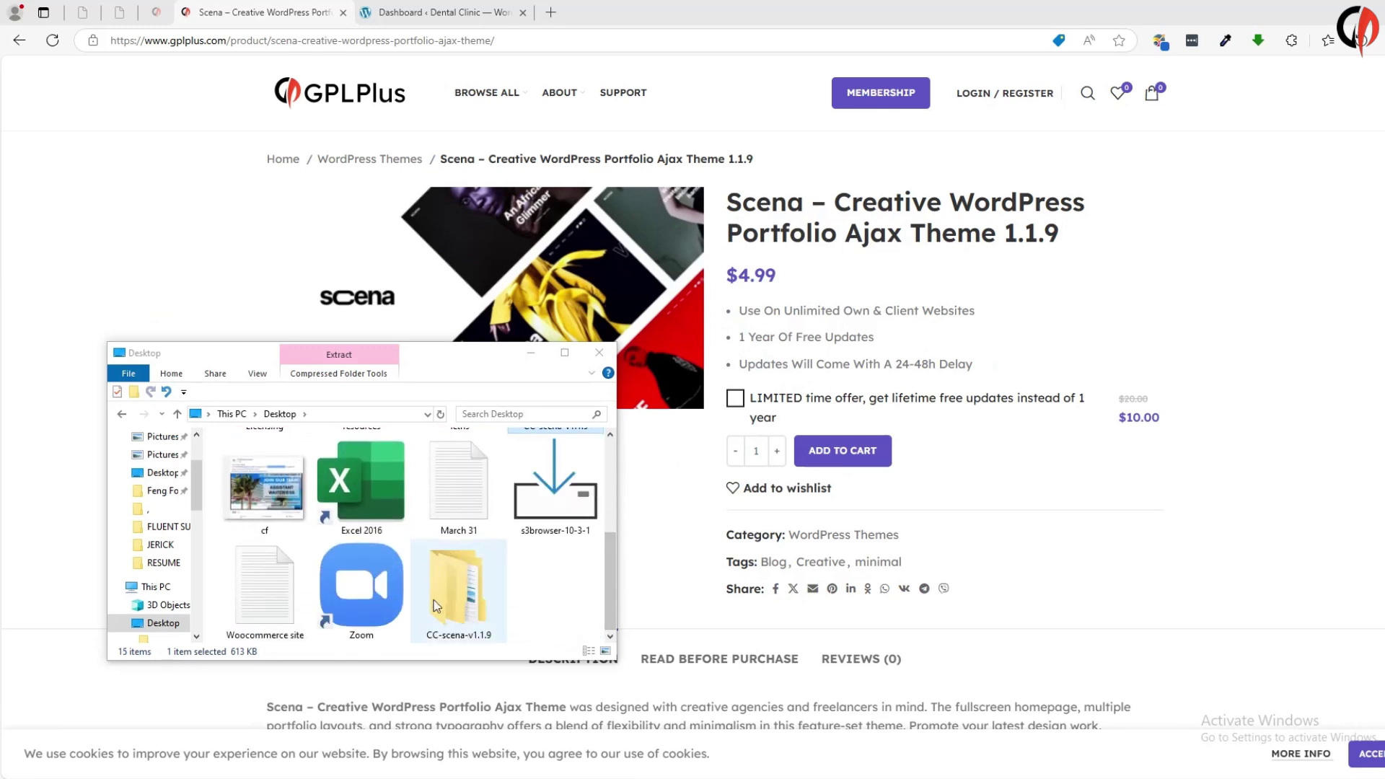
pyautogui.click(468, 609)
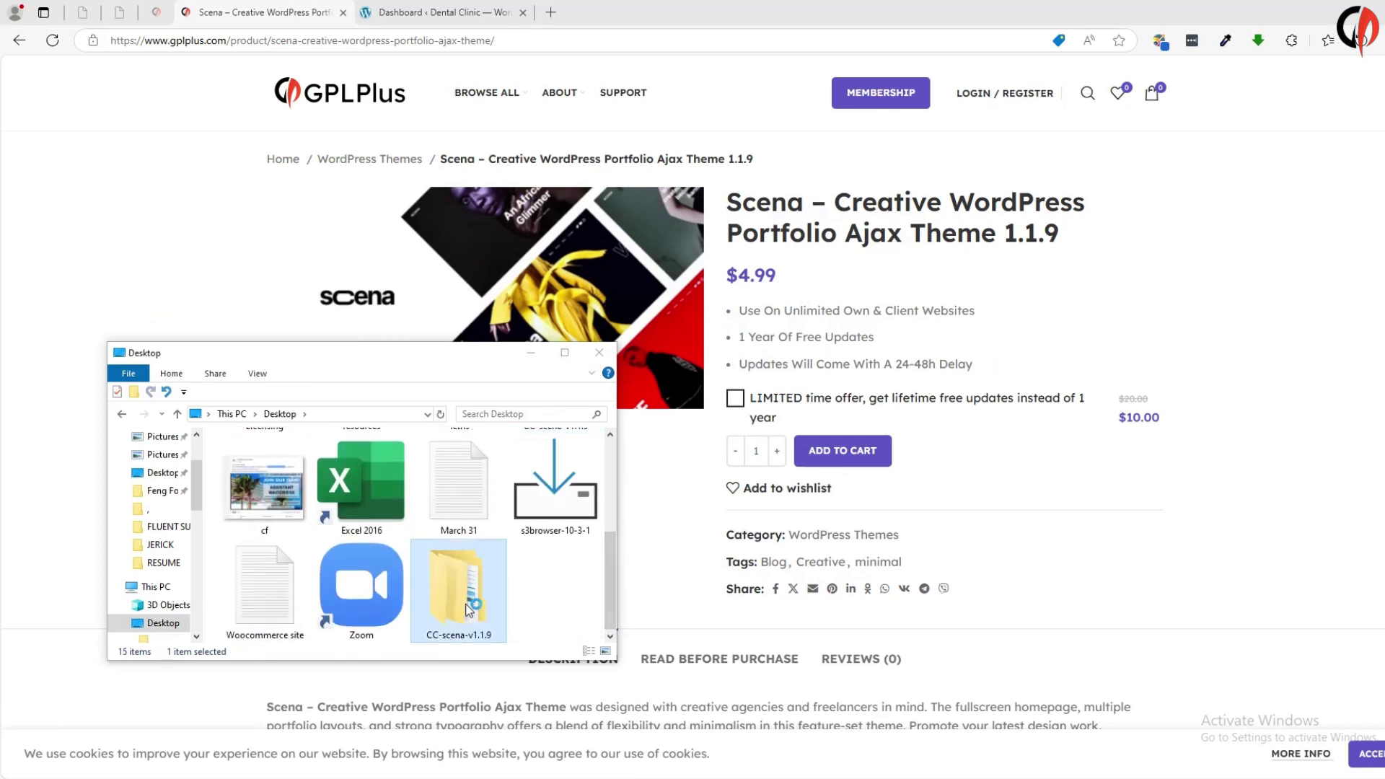
pyautogui.doubleClick(467, 610)
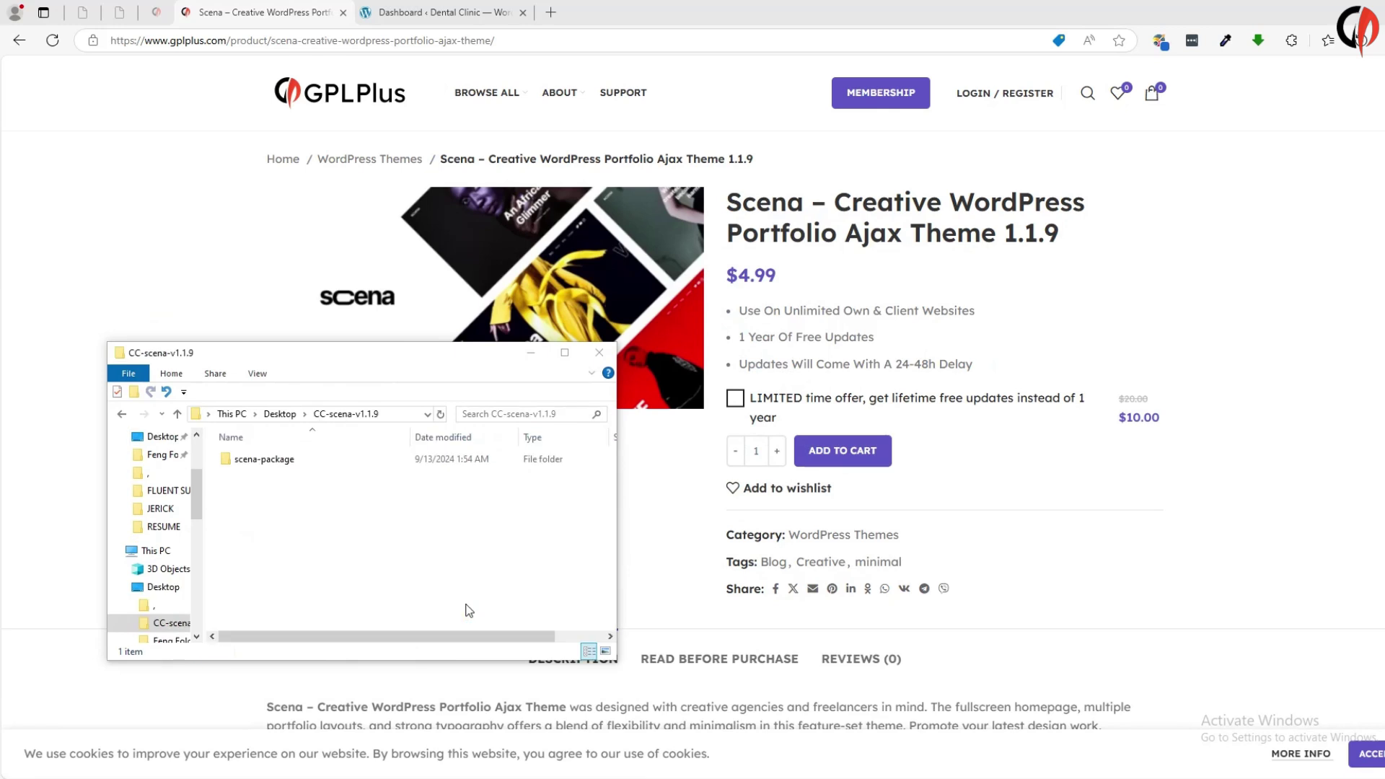
pyautogui.doubleClick(268, 461)
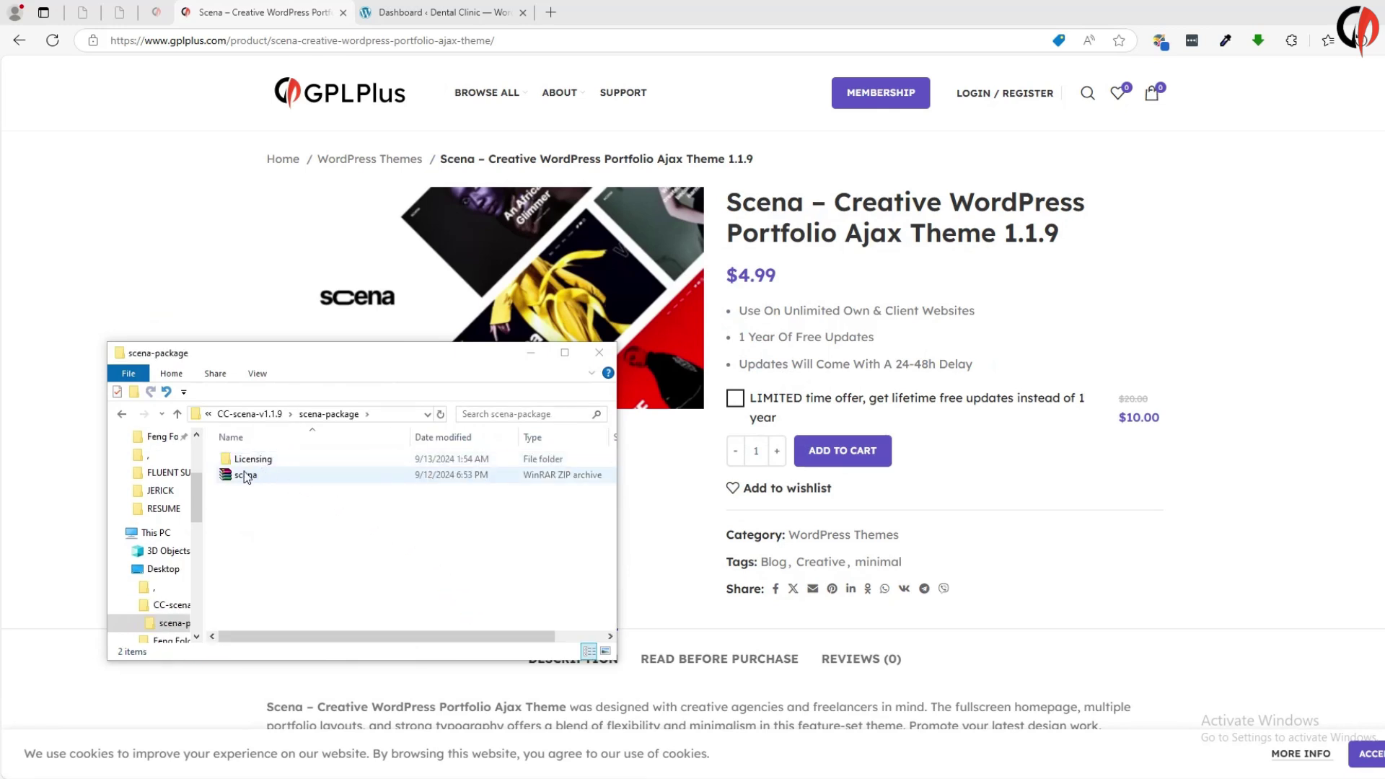
# - Switch to the Dental Clinic site's WordPress admin and open the upload form for adding a new theme
pyautogui.click(440, 12)
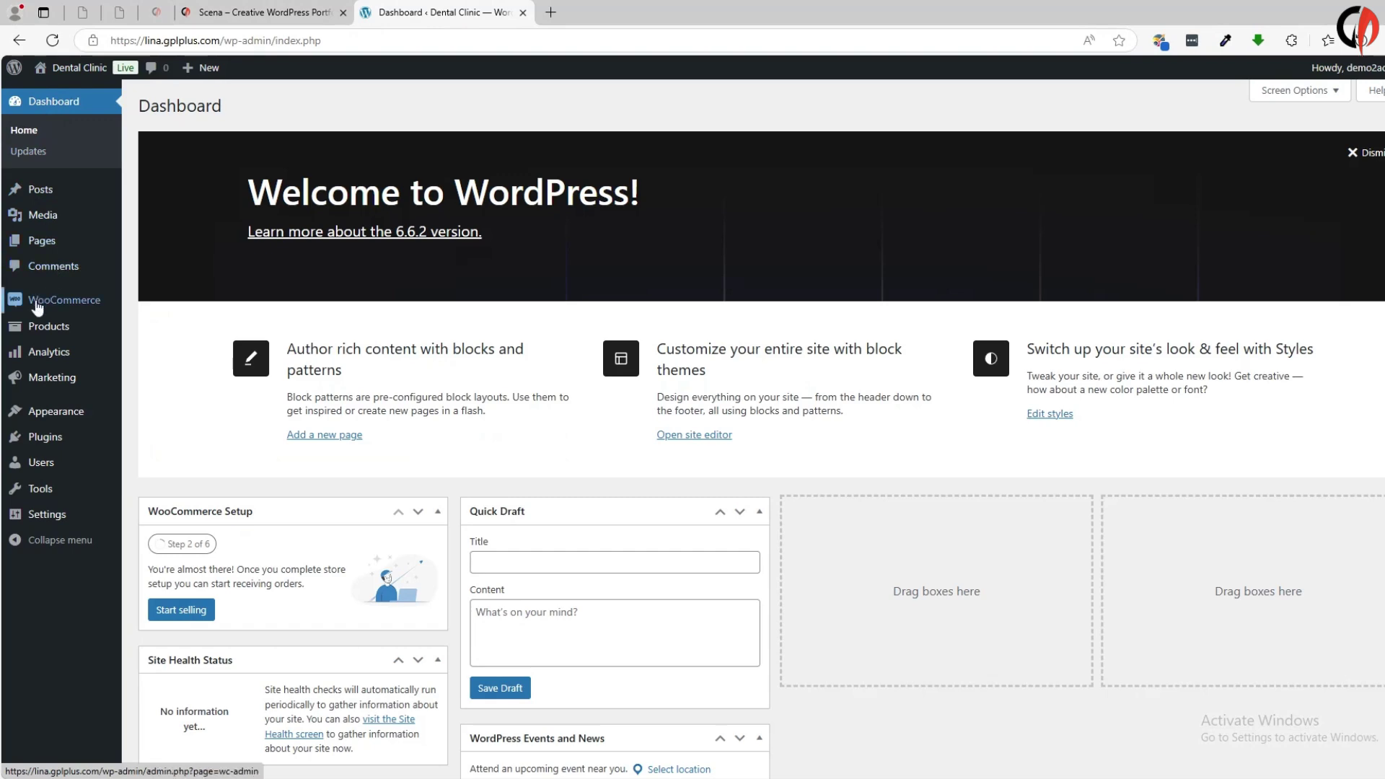
pyautogui.moveTo(56, 408)
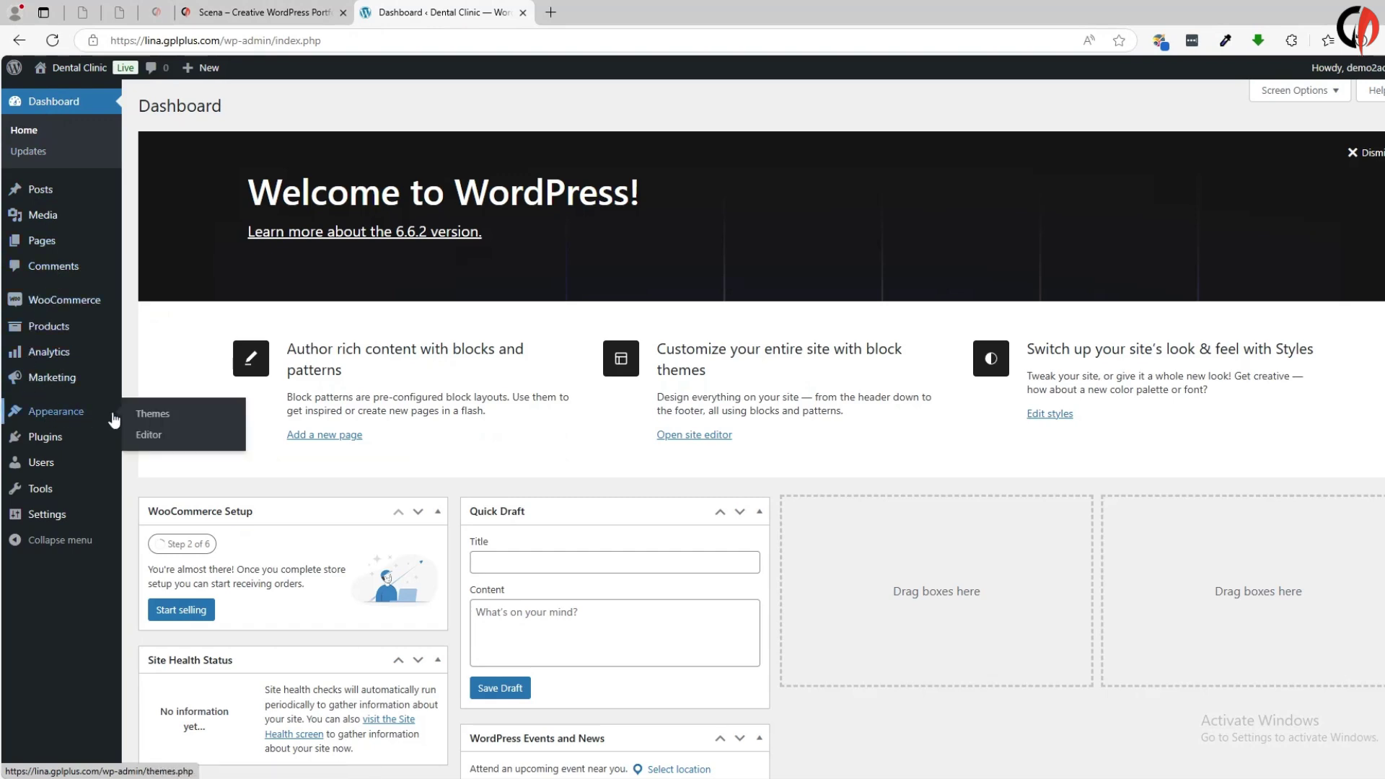
pyautogui.click(150, 414)
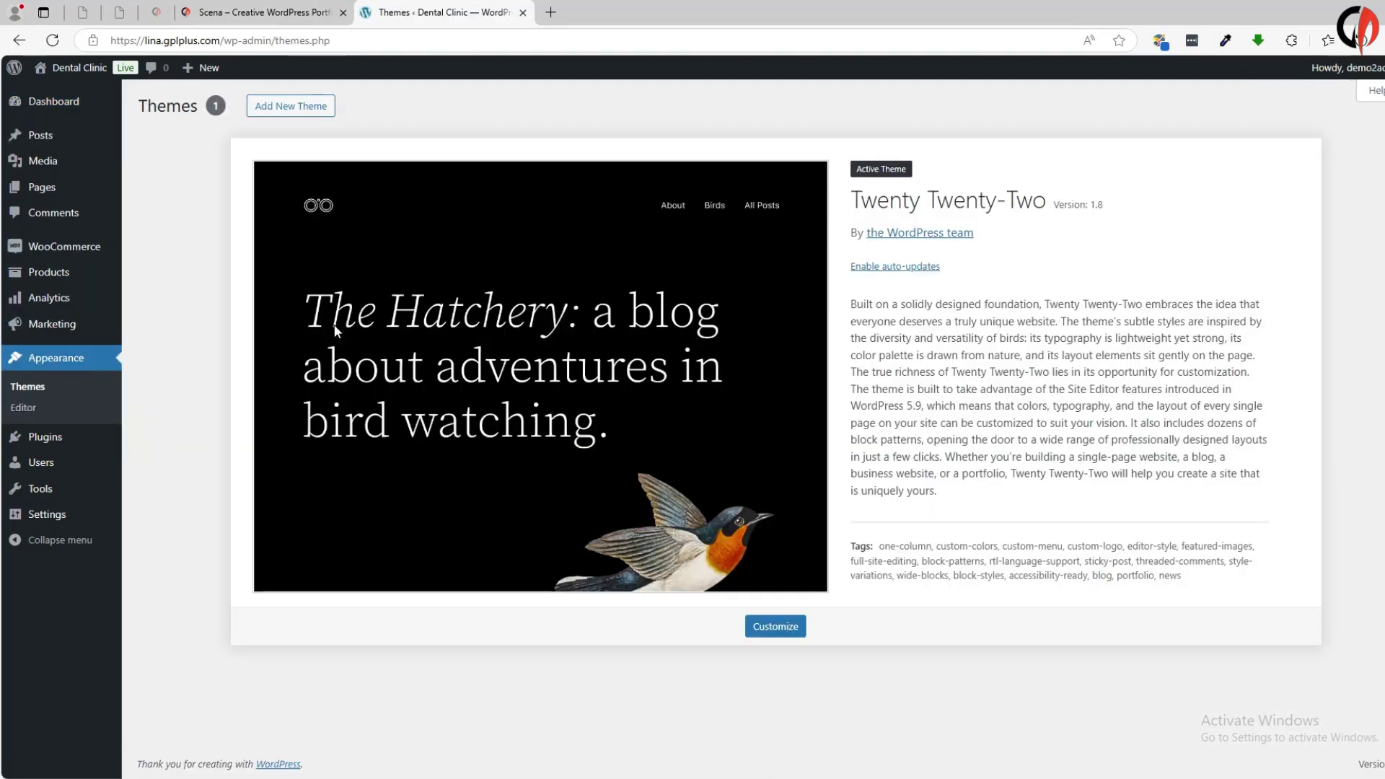
pyautogui.click(312, 111)
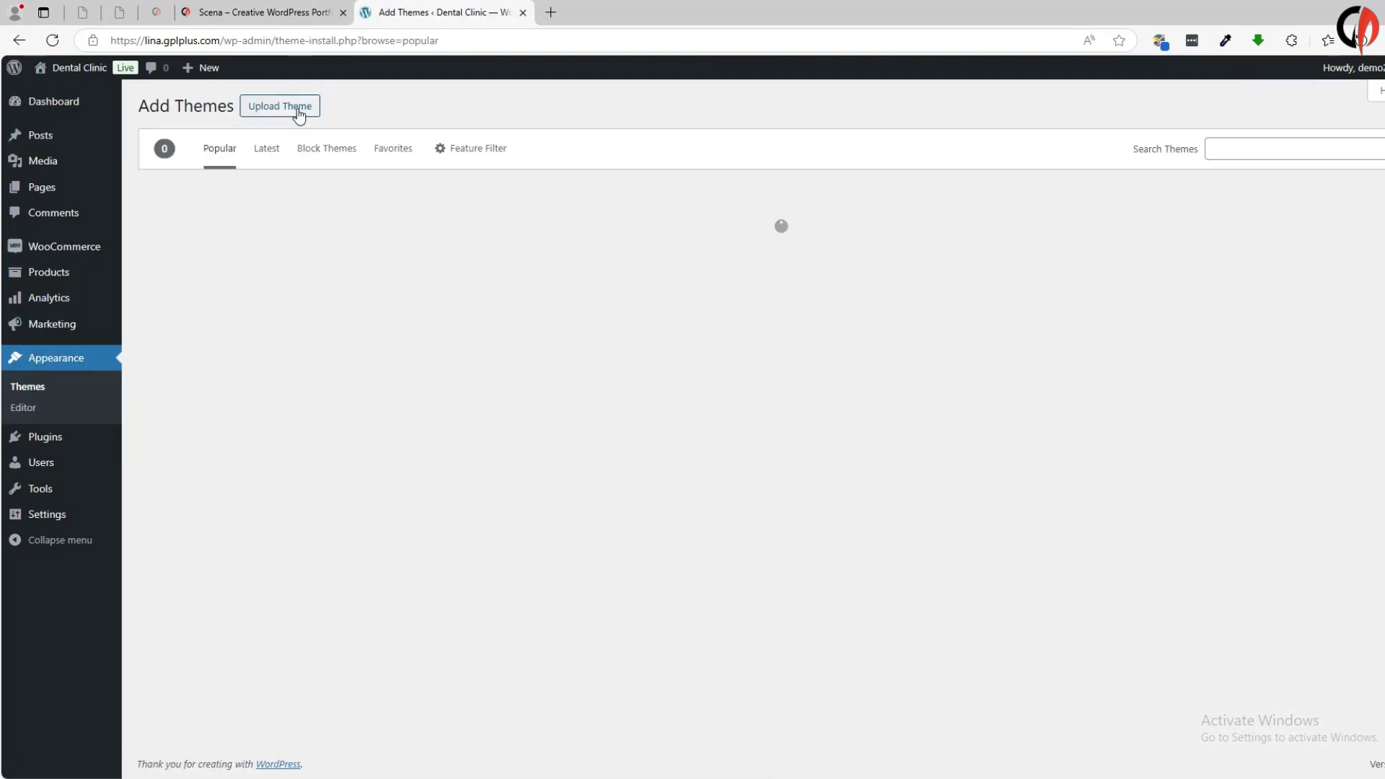
pyautogui.click(280, 107)
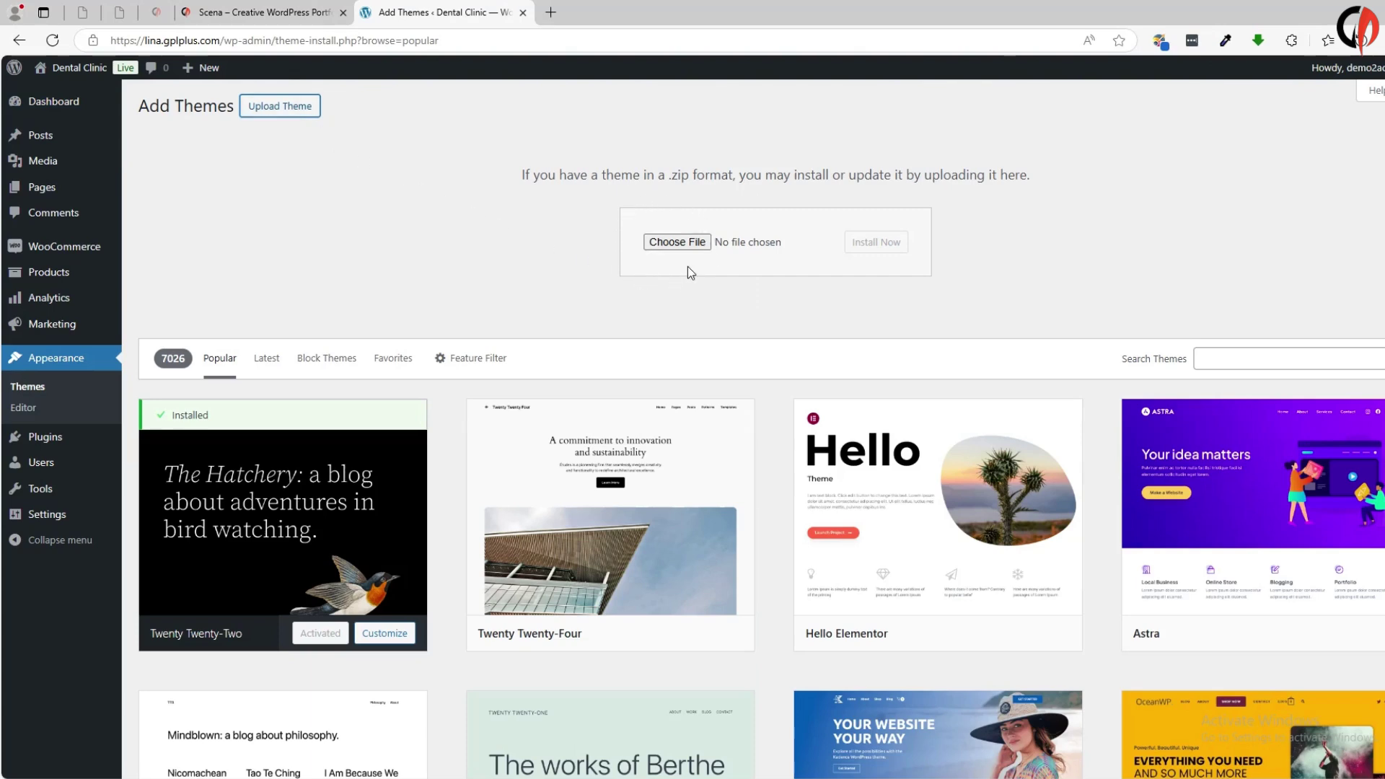
# - Install the theme from scena.zip in the Desktop's CC-scena-v1.1.9/scena-package folder and activate it
pyautogui.click(697, 242)
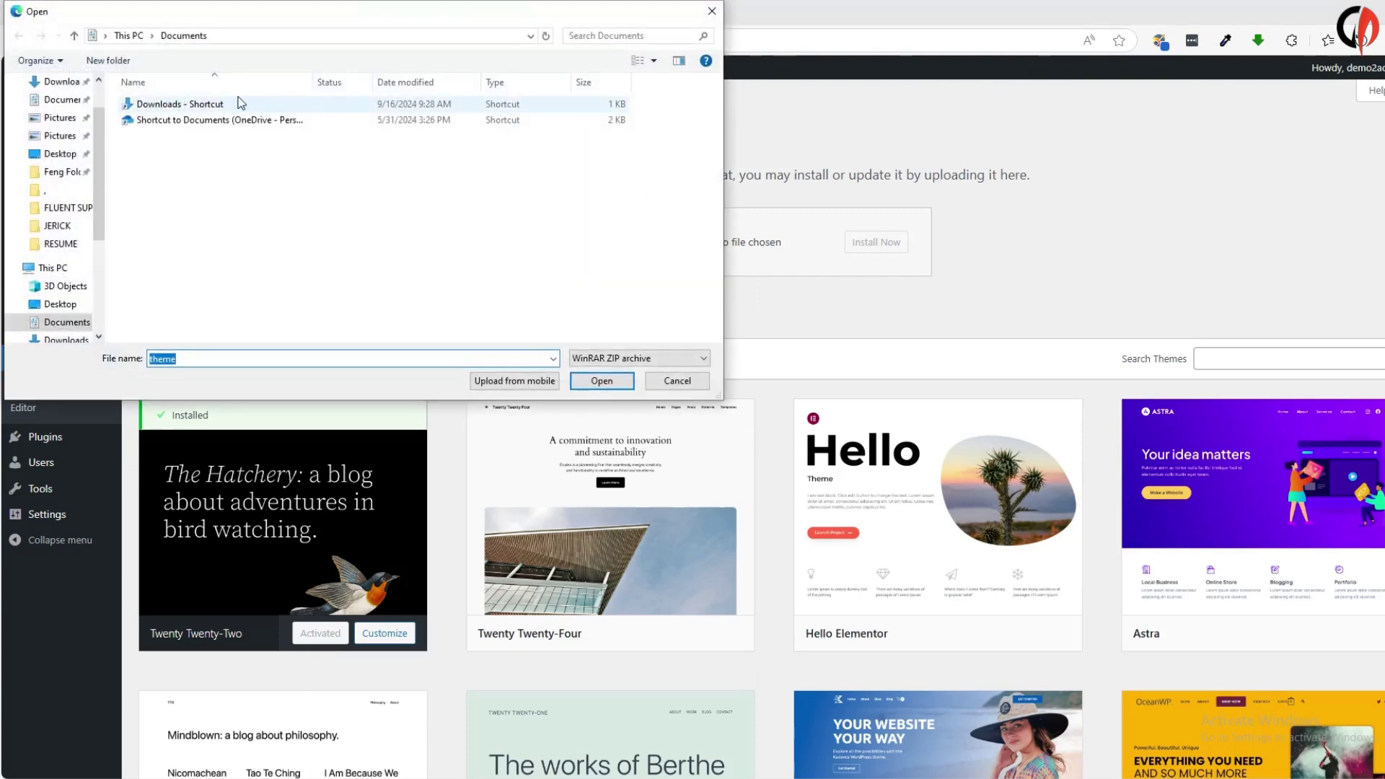
pyautogui.scroll(1, 72, 173)
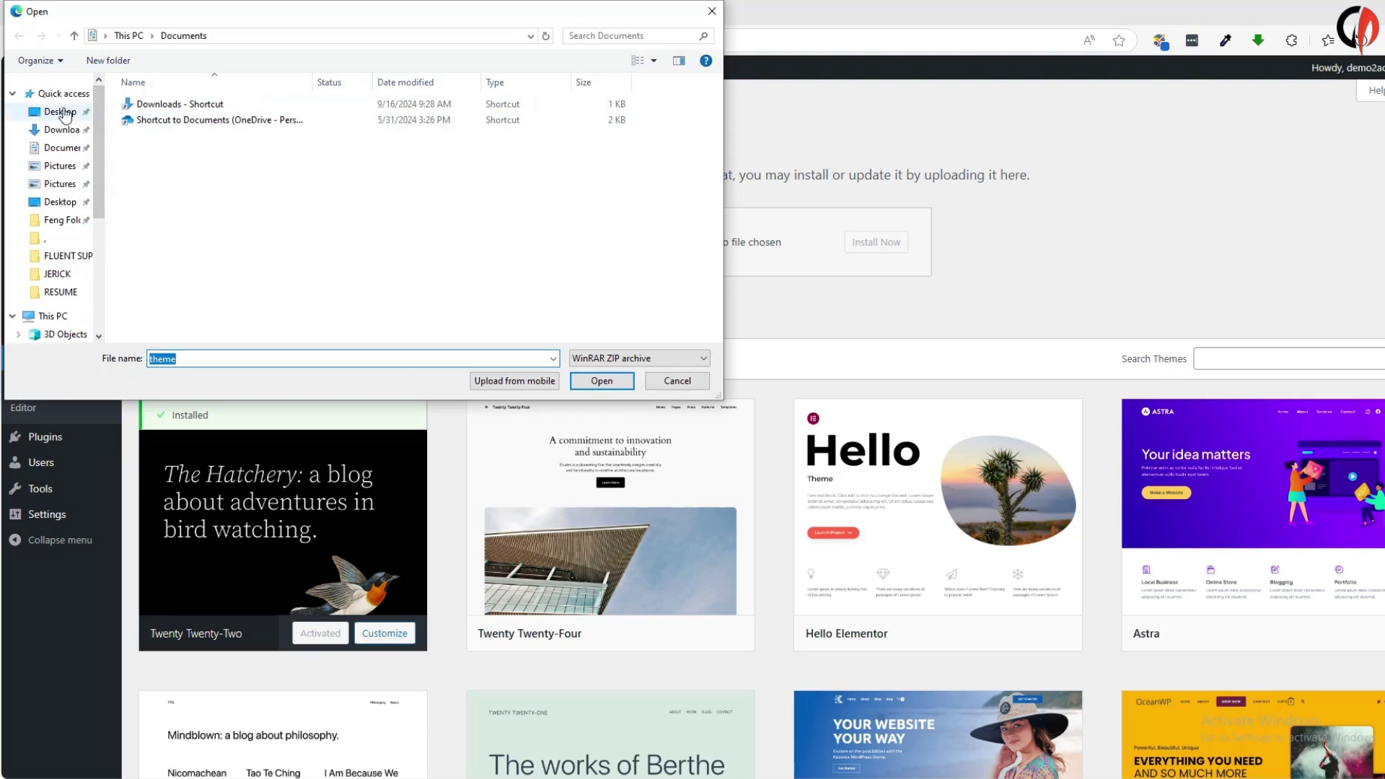
pyautogui.click(62, 112)
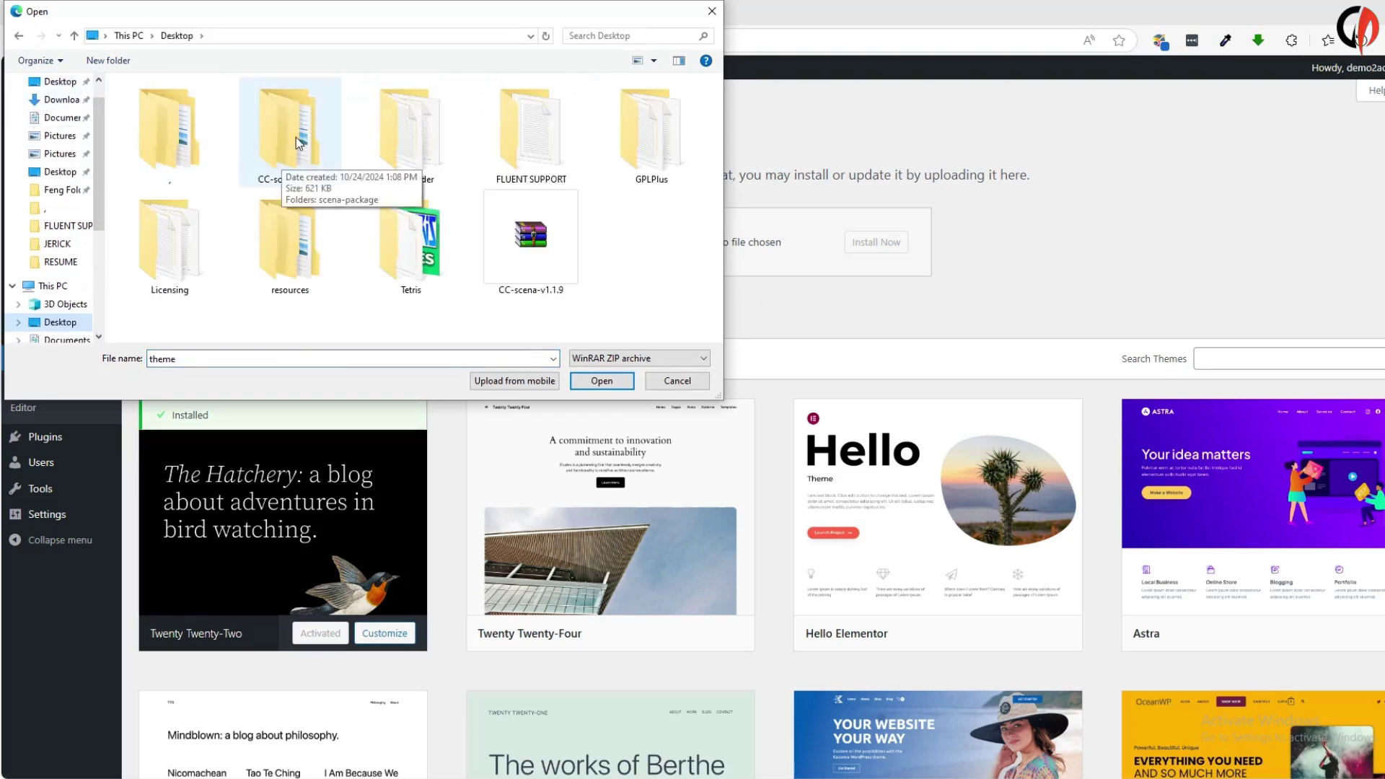
pyautogui.doubleClick(272, 124)
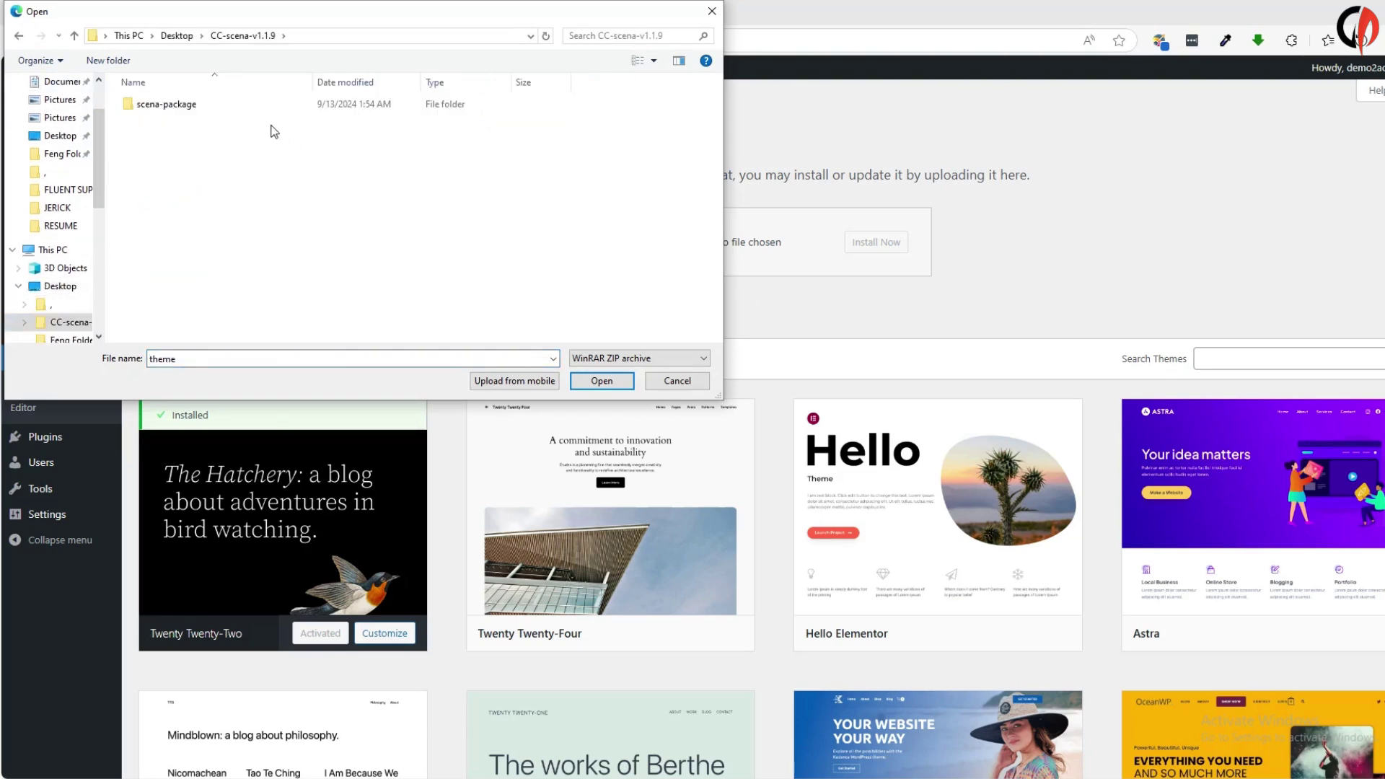
pyautogui.doubleClick(175, 103)
pyautogui.click(155, 124)
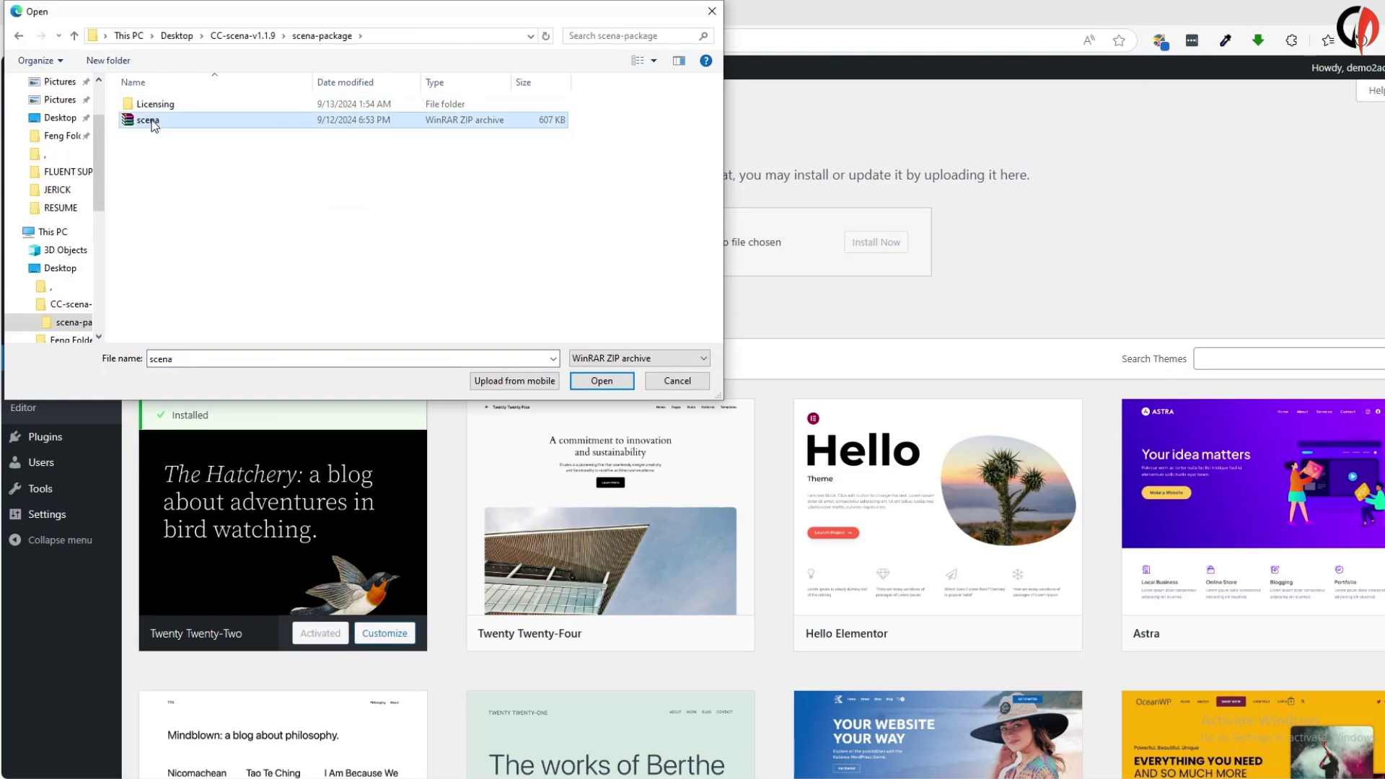
pyautogui.click(605, 381)
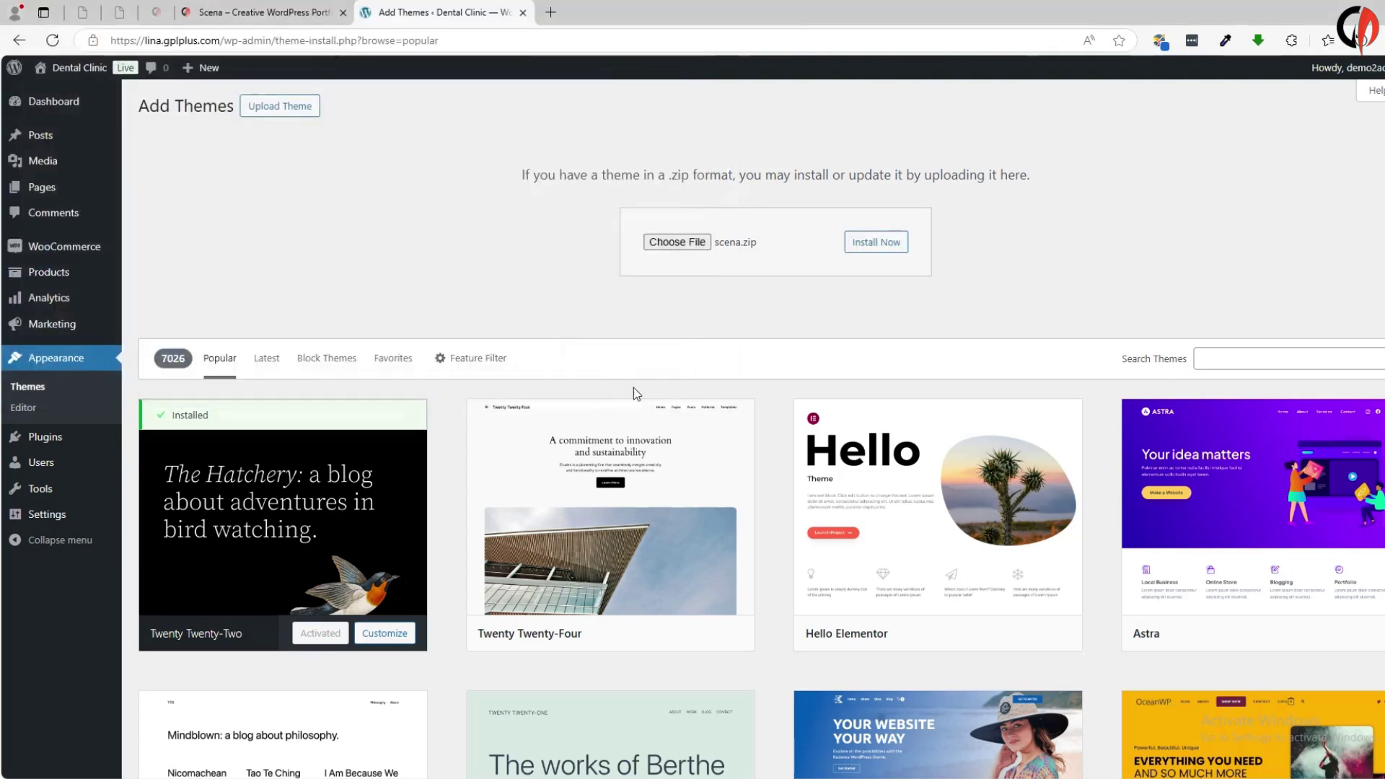
pyautogui.click(887, 248)
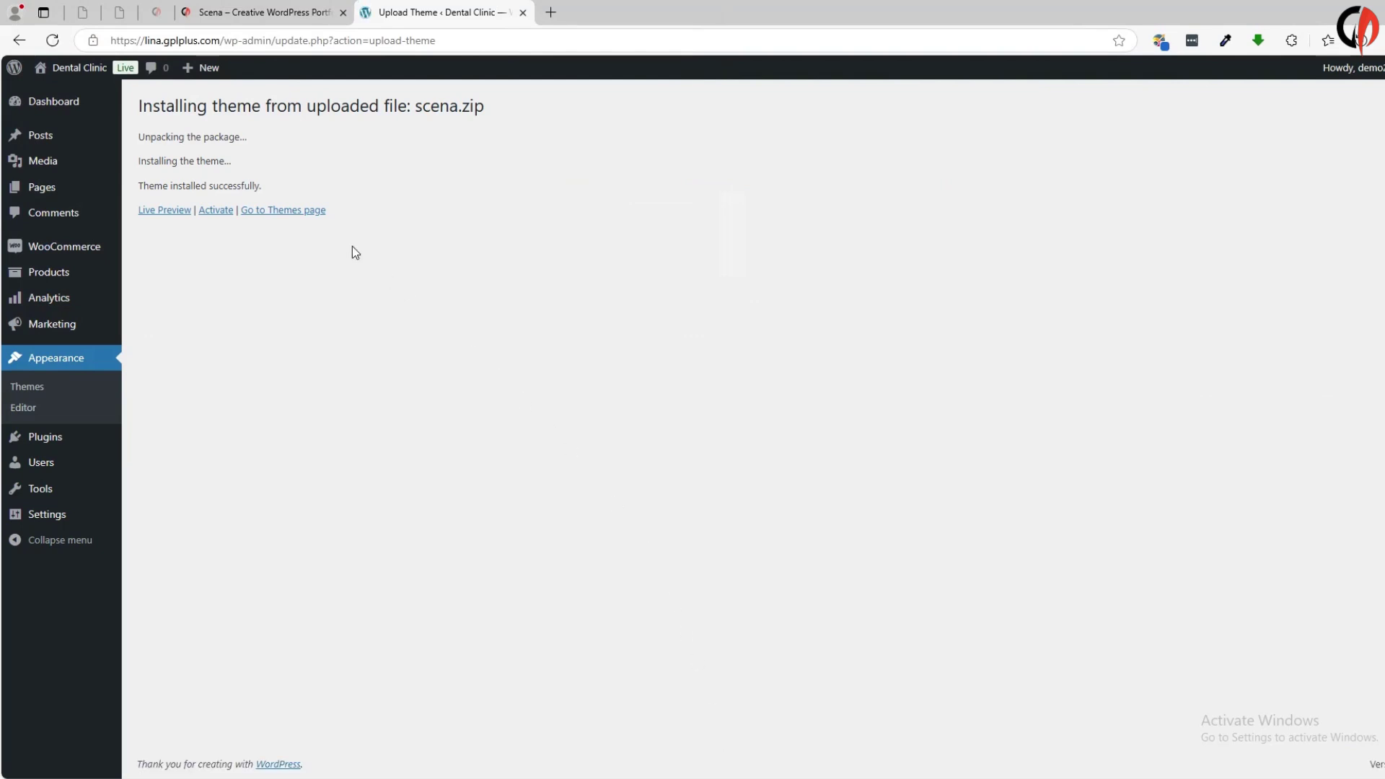
pyautogui.click(220, 213)
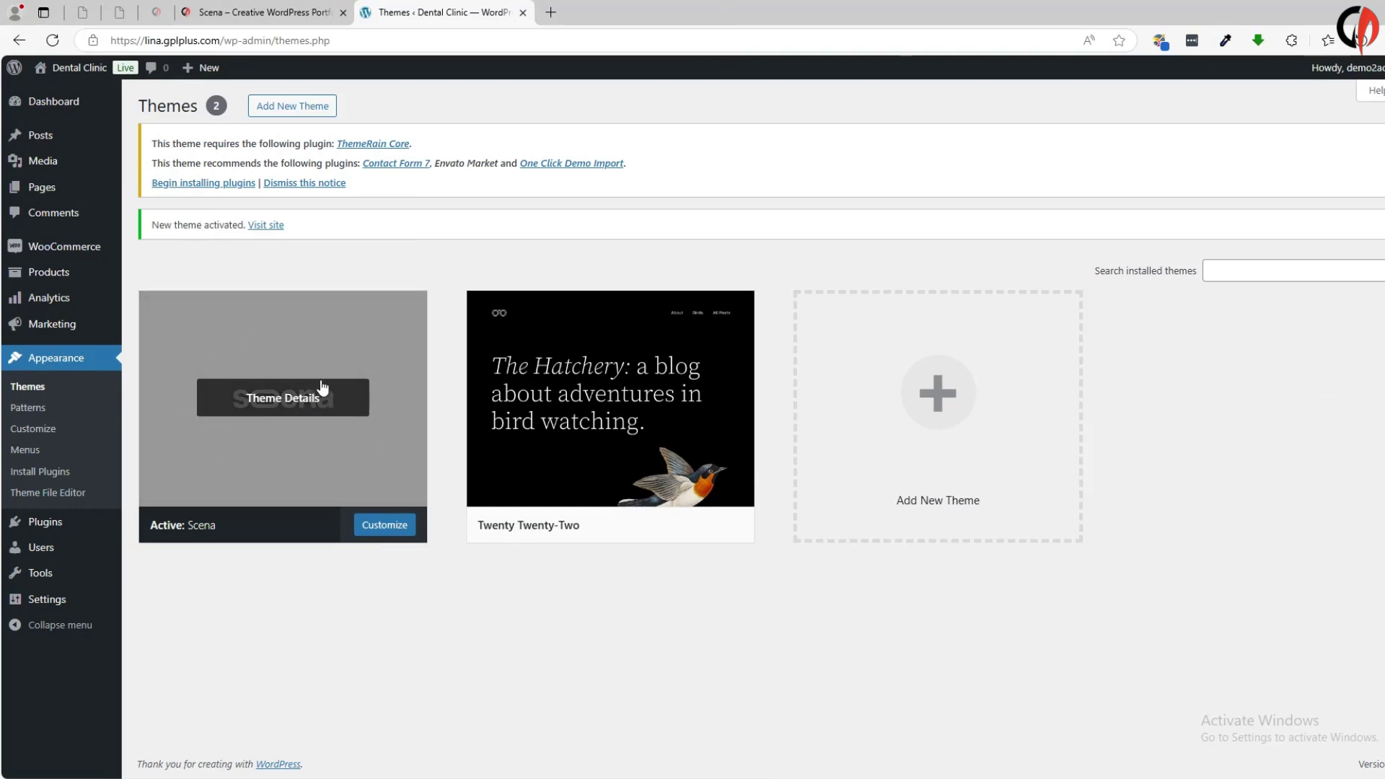
# - Bulk-install the theme's required and recommended plugins: ThemeRain Core, Contact Form 7, Envato Market and One Click Demo Import
pyautogui.click(219, 185)
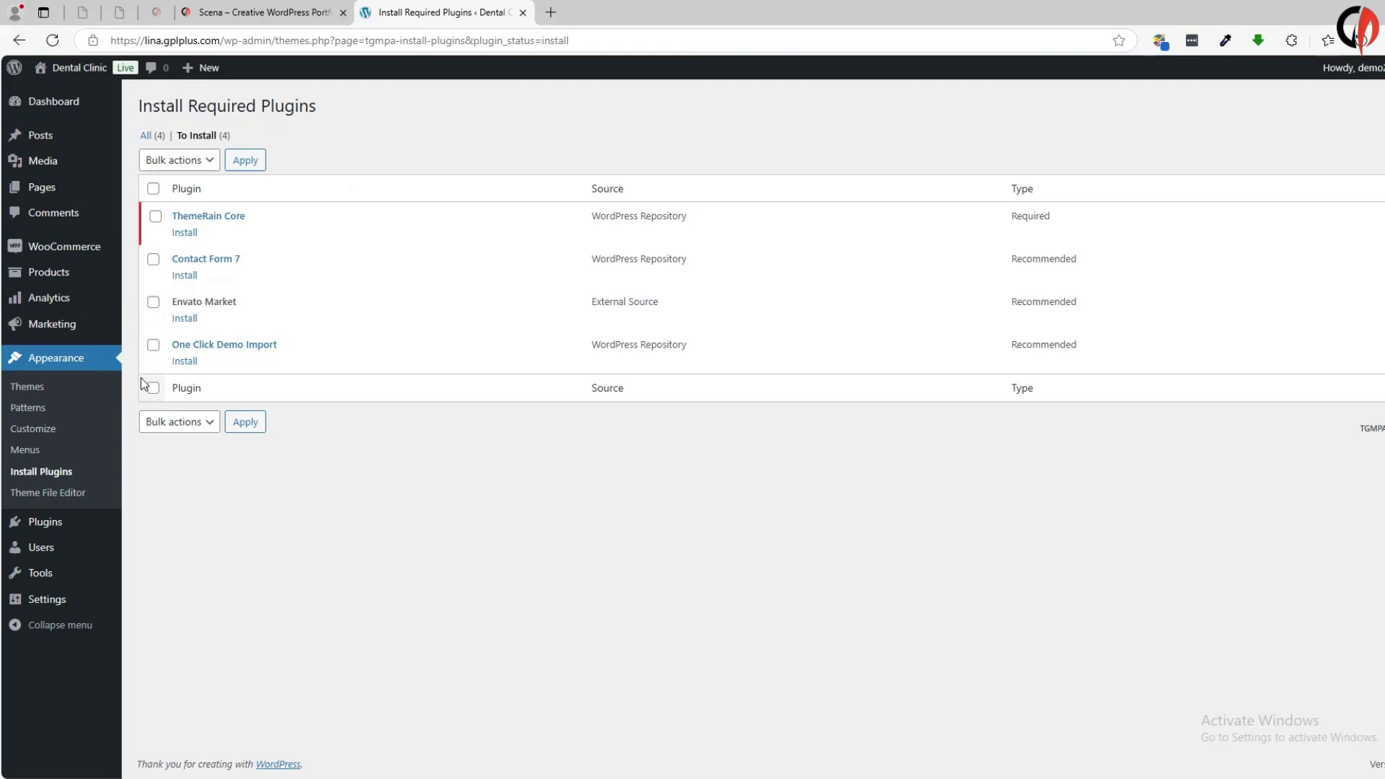
pyautogui.click(179, 161)
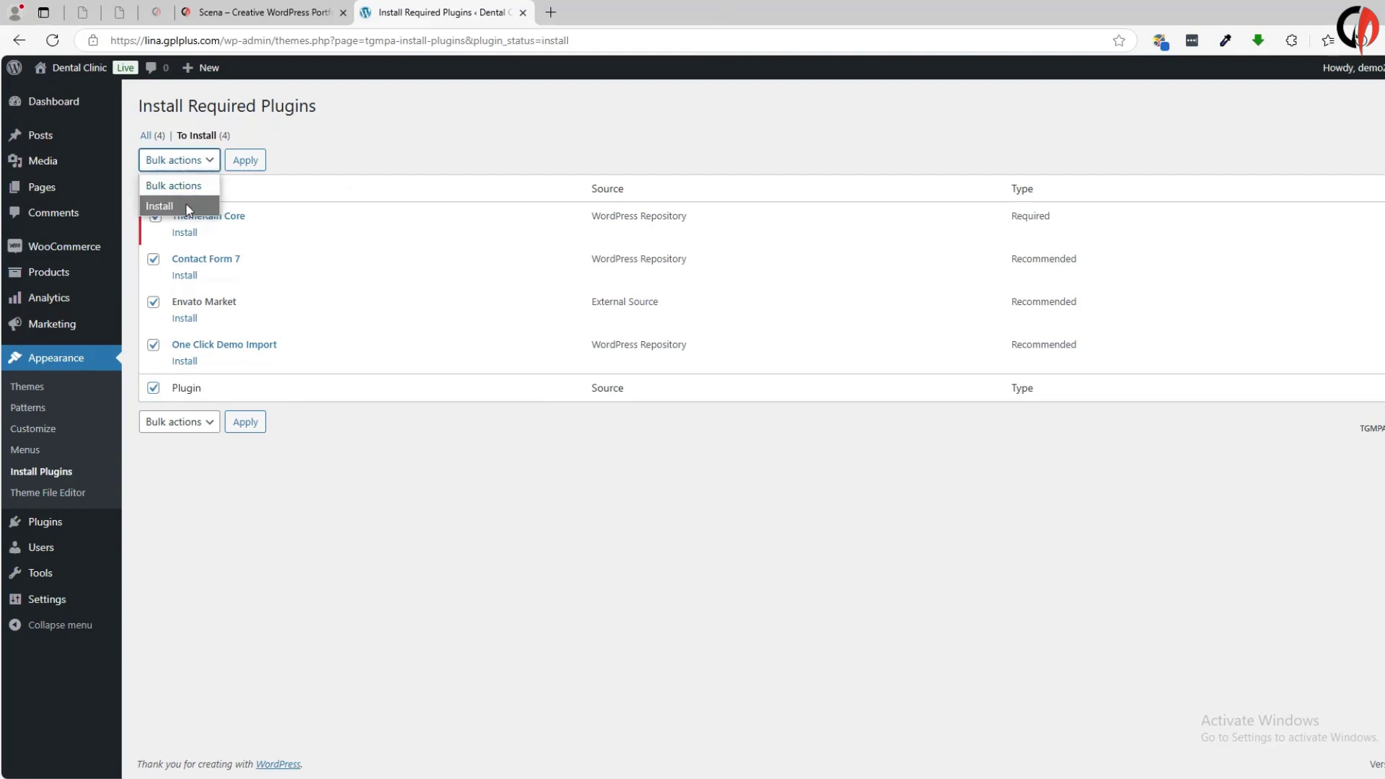
pyautogui.click(159, 206)
pyautogui.click(242, 164)
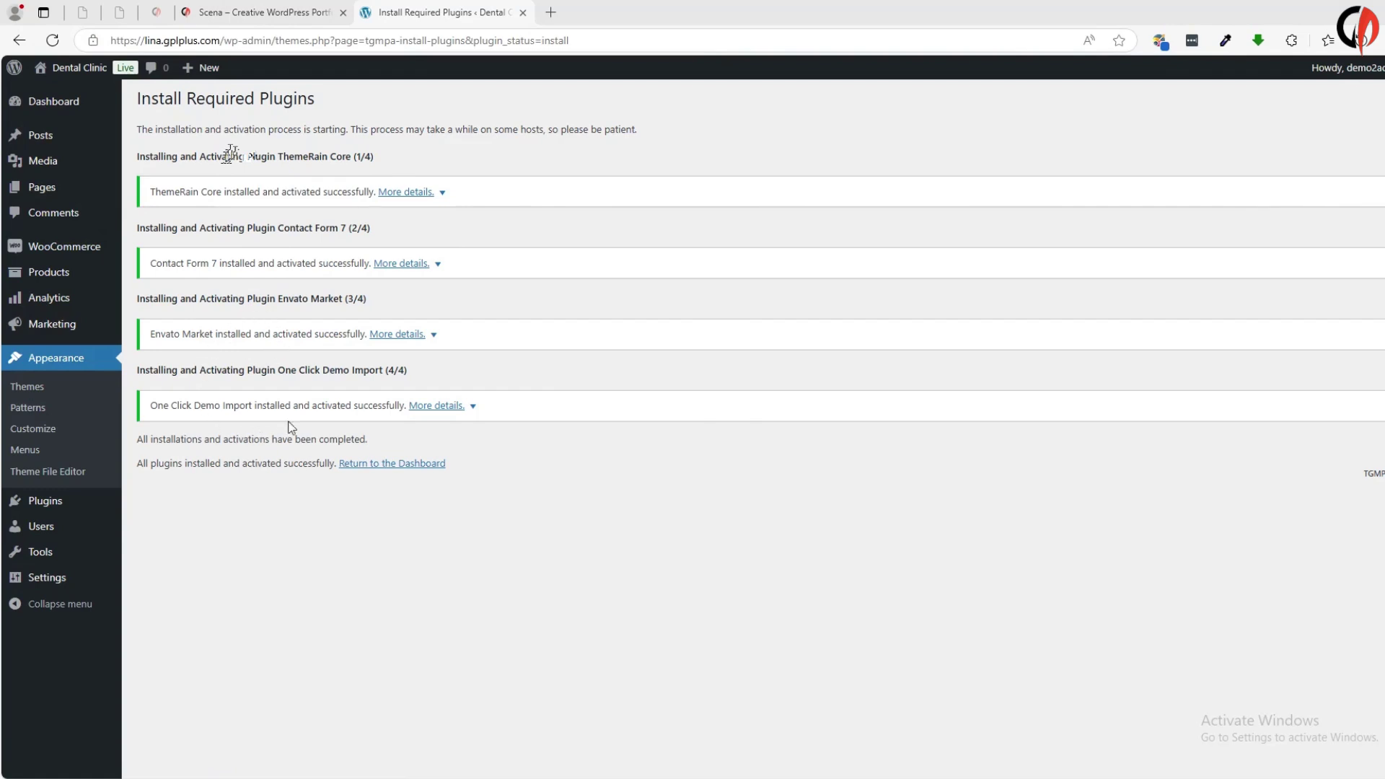
# - Return to the dashboard and start the One Click Demo Import for the Scena theme
pyautogui.click(403, 469)
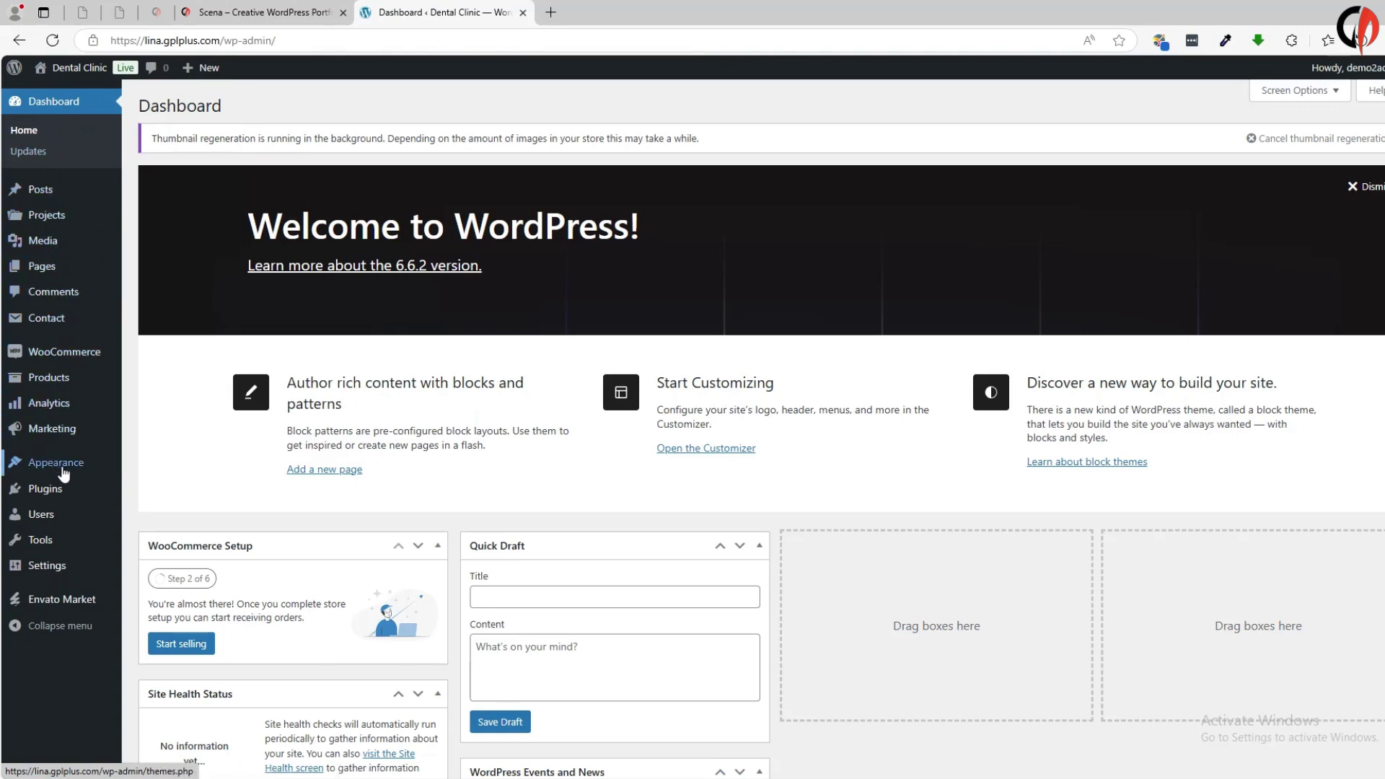
pyautogui.moveTo(62, 470)
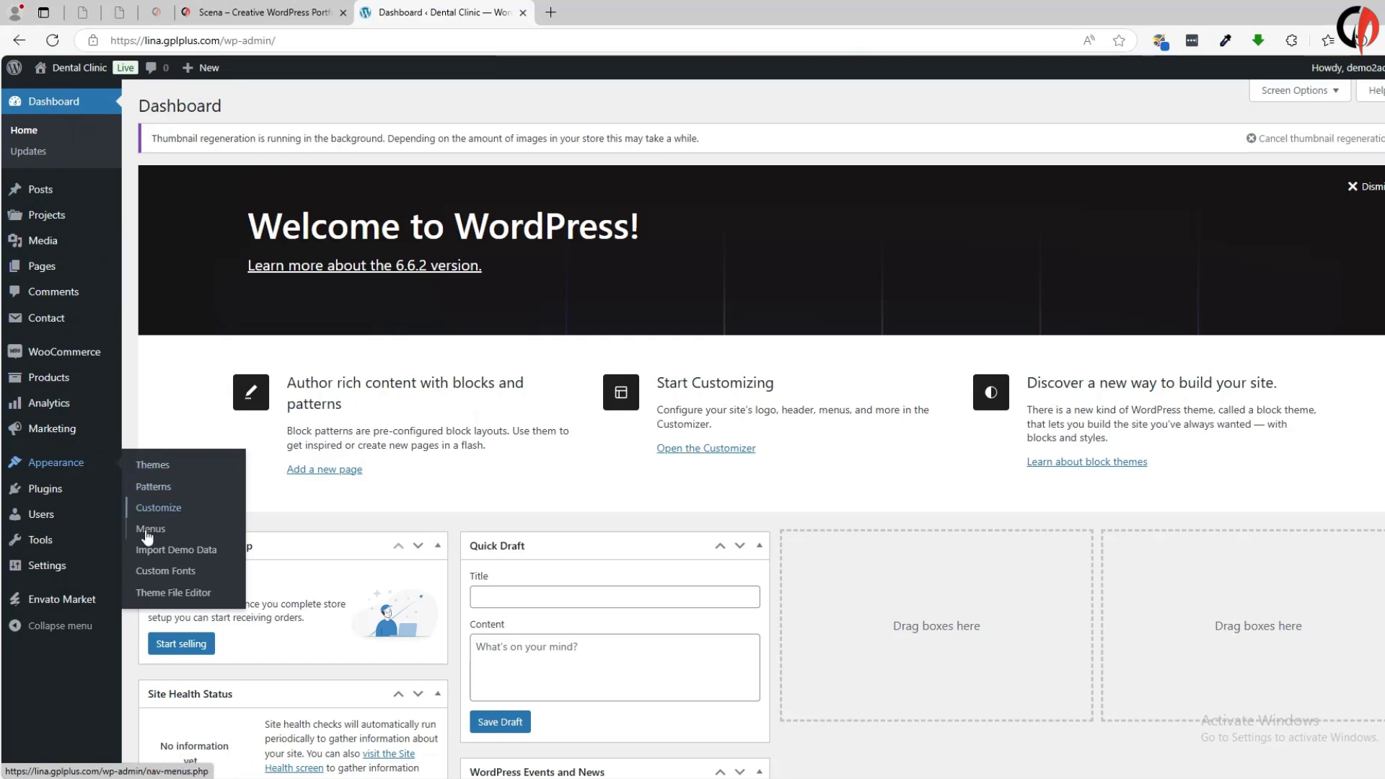
pyautogui.click(167, 554)
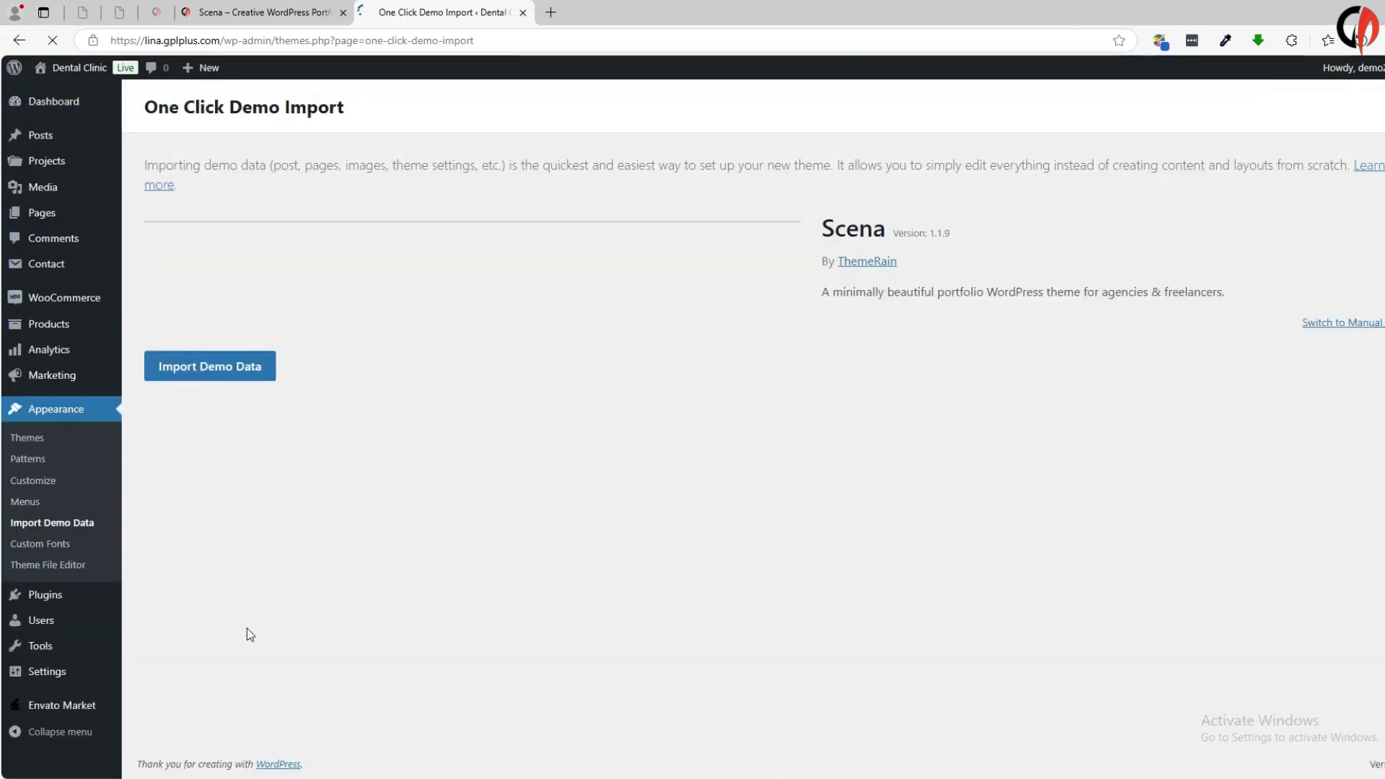
pyautogui.scroll(-1, 455, 337)
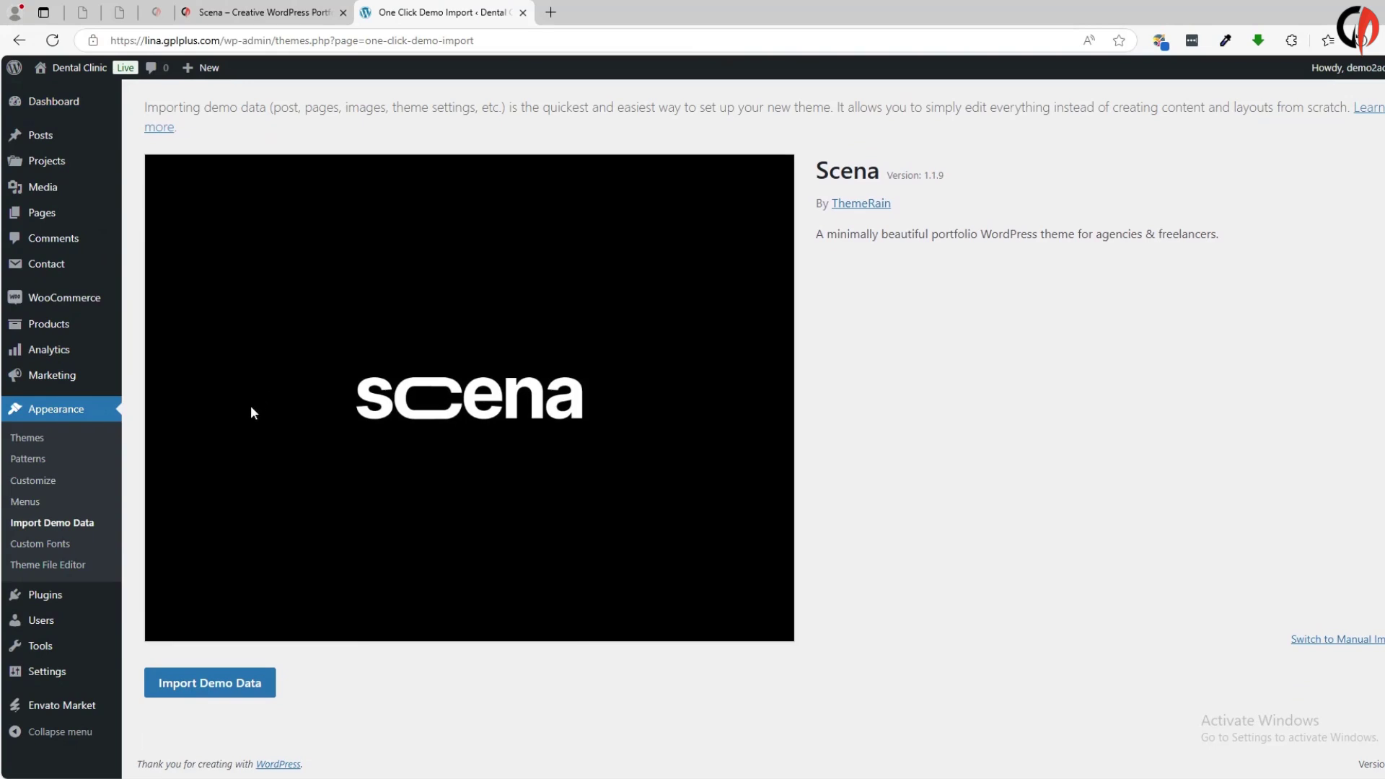
pyautogui.click(221, 692)
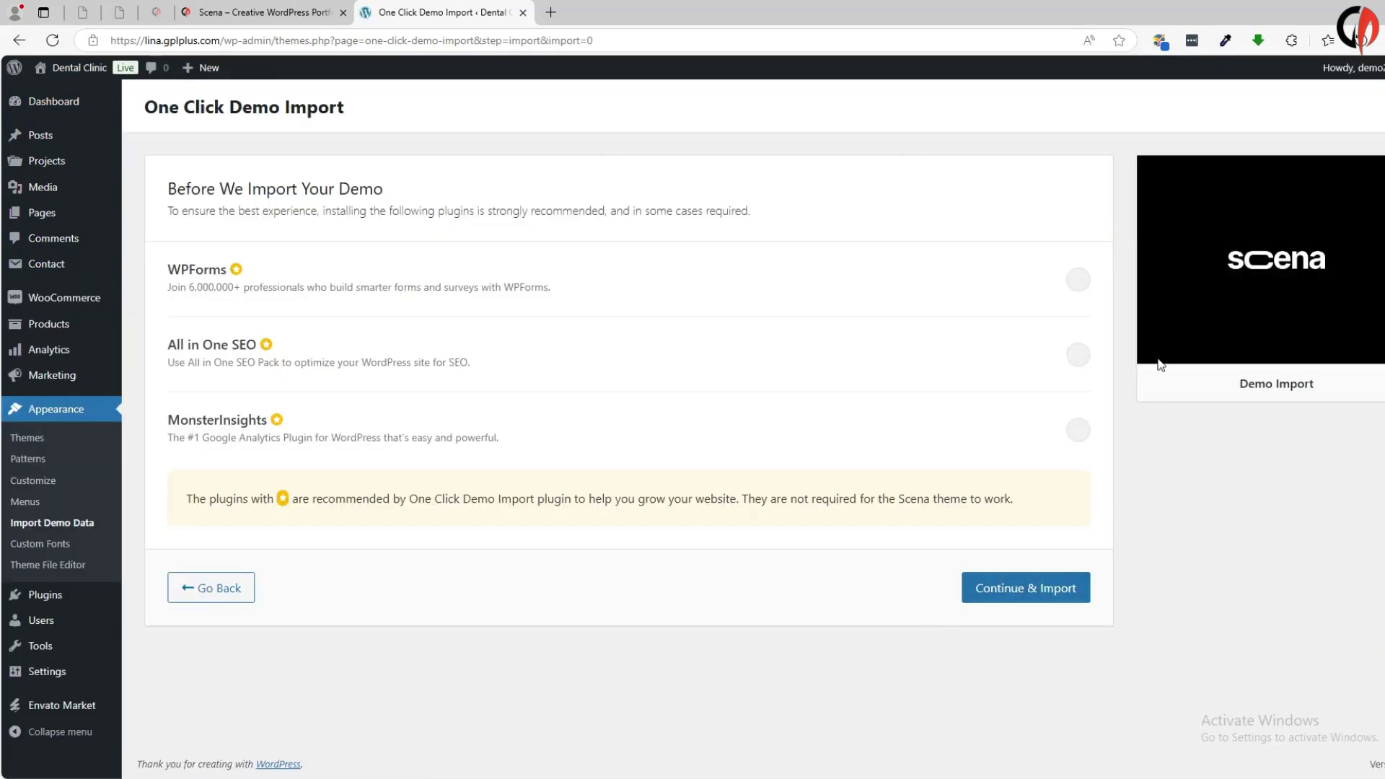
# - Include WPForms, All in One SEO and MonsterInsights, and run the Scena demo import
pyautogui.click(1083, 285)
pyautogui.click(1075, 368)
pyautogui.click(1080, 433)
pyautogui.click(1059, 588)
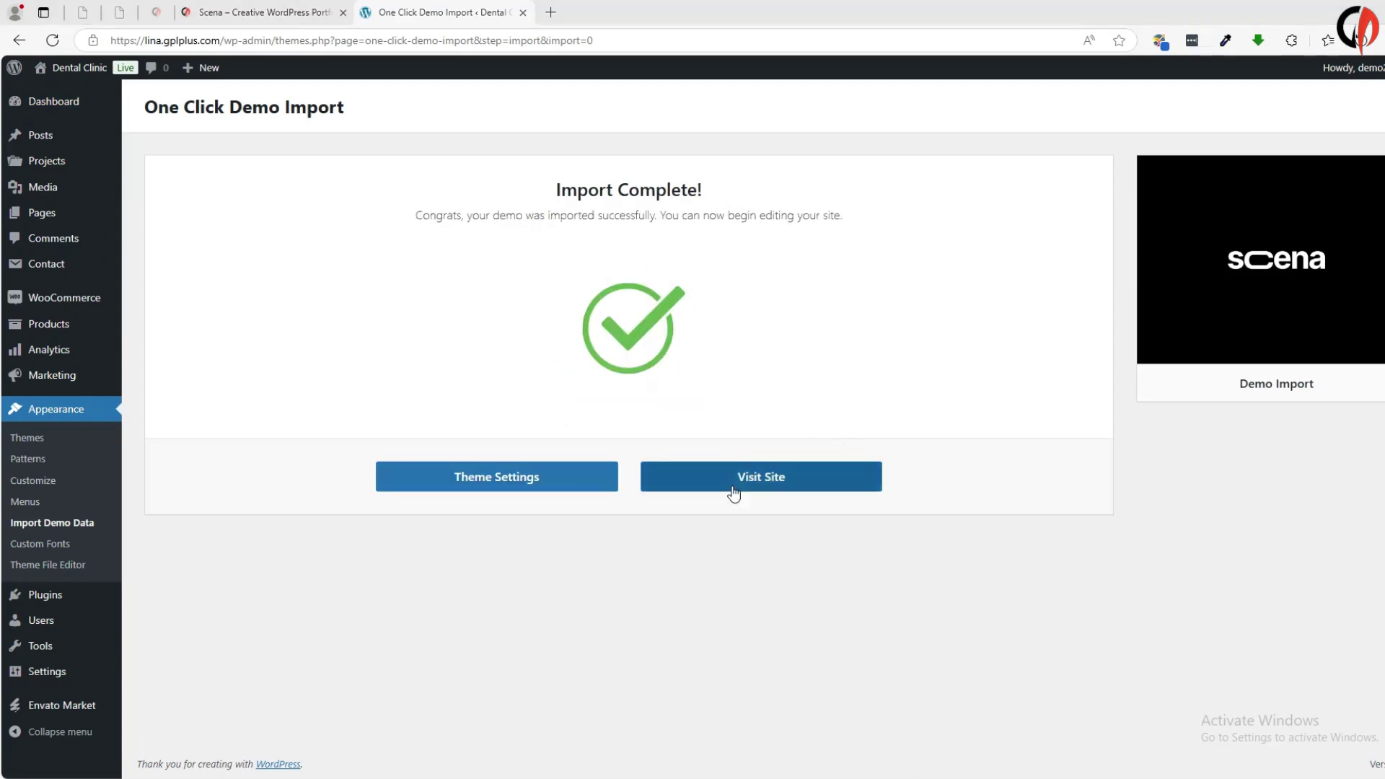
# - Visit the site with the imported demo and browse the project slides of the homepage's Work slider
pyautogui.click(734, 493)
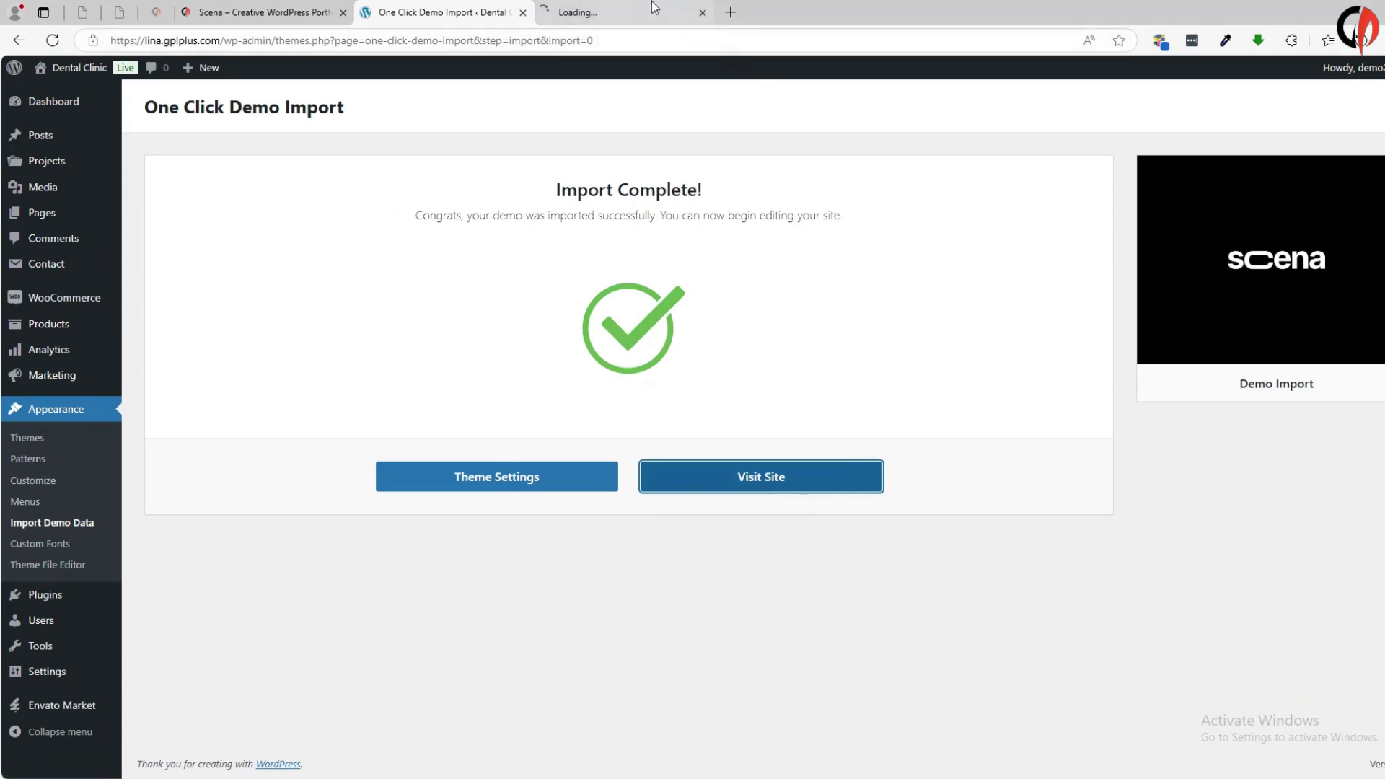
pyautogui.click(639, 14)
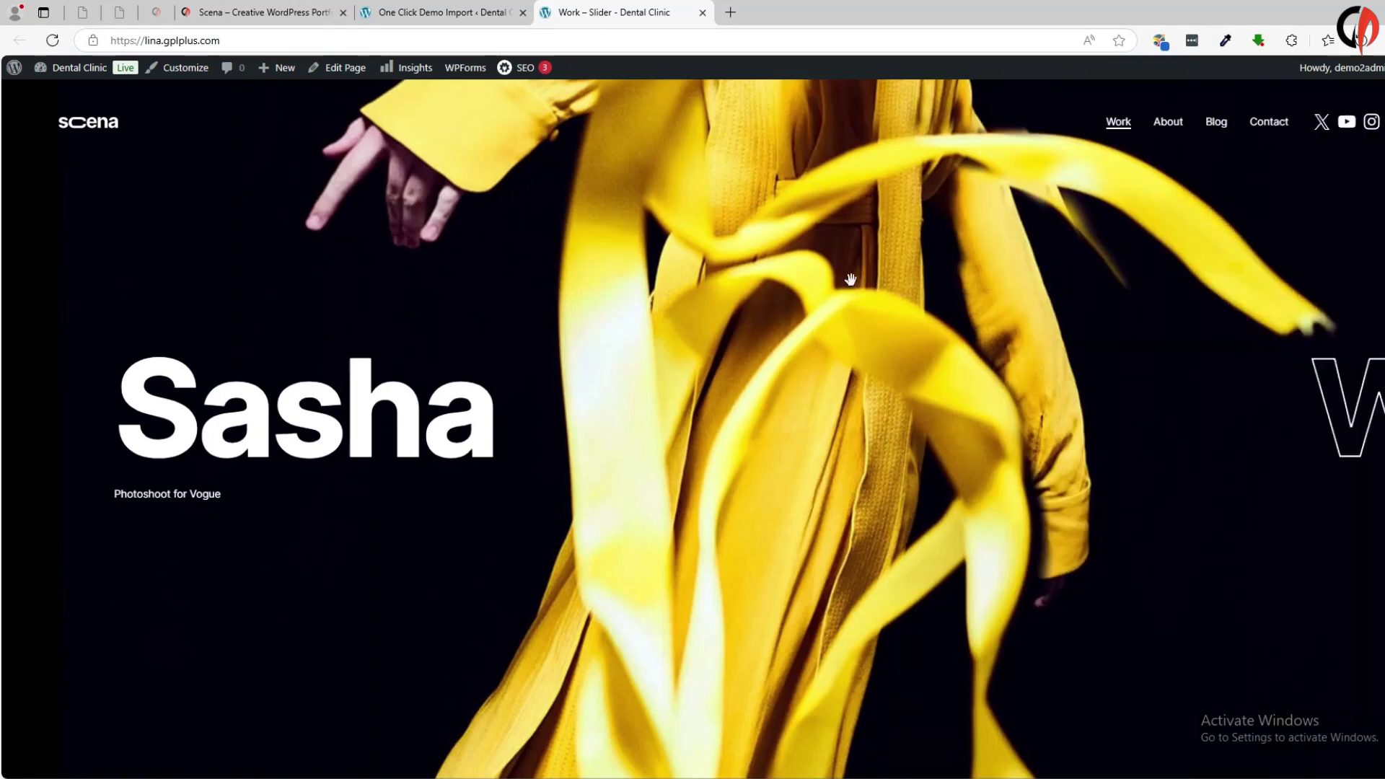
pyautogui.scroll(-1, 609, 322)
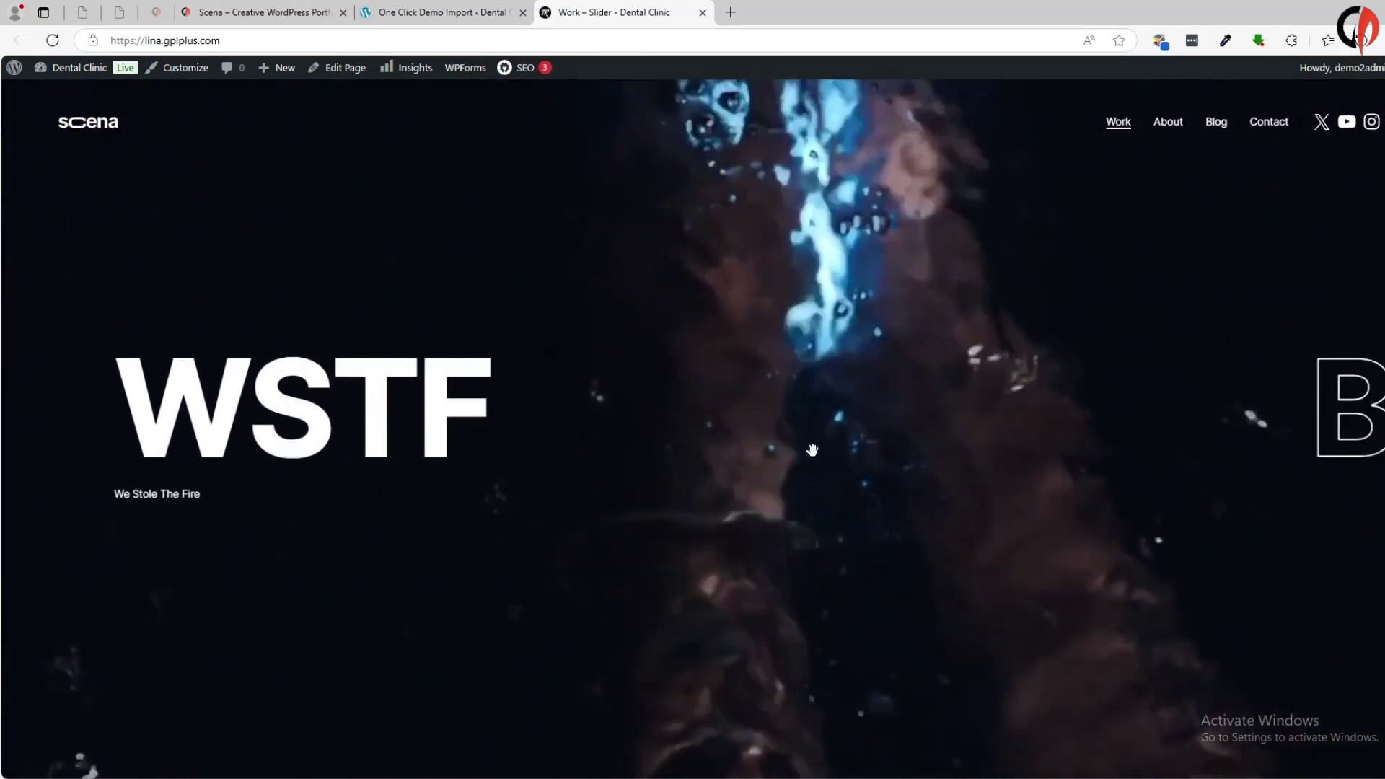
pyautogui.scroll(-1, 814, 445)
pyautogui.scroll(-1, 578, 496)
pyautogui.scroll(-2, 837, 495)
pyautogui.scroll(-1, 644, 329)
pyautogui.scroll(-1, 888, 553)
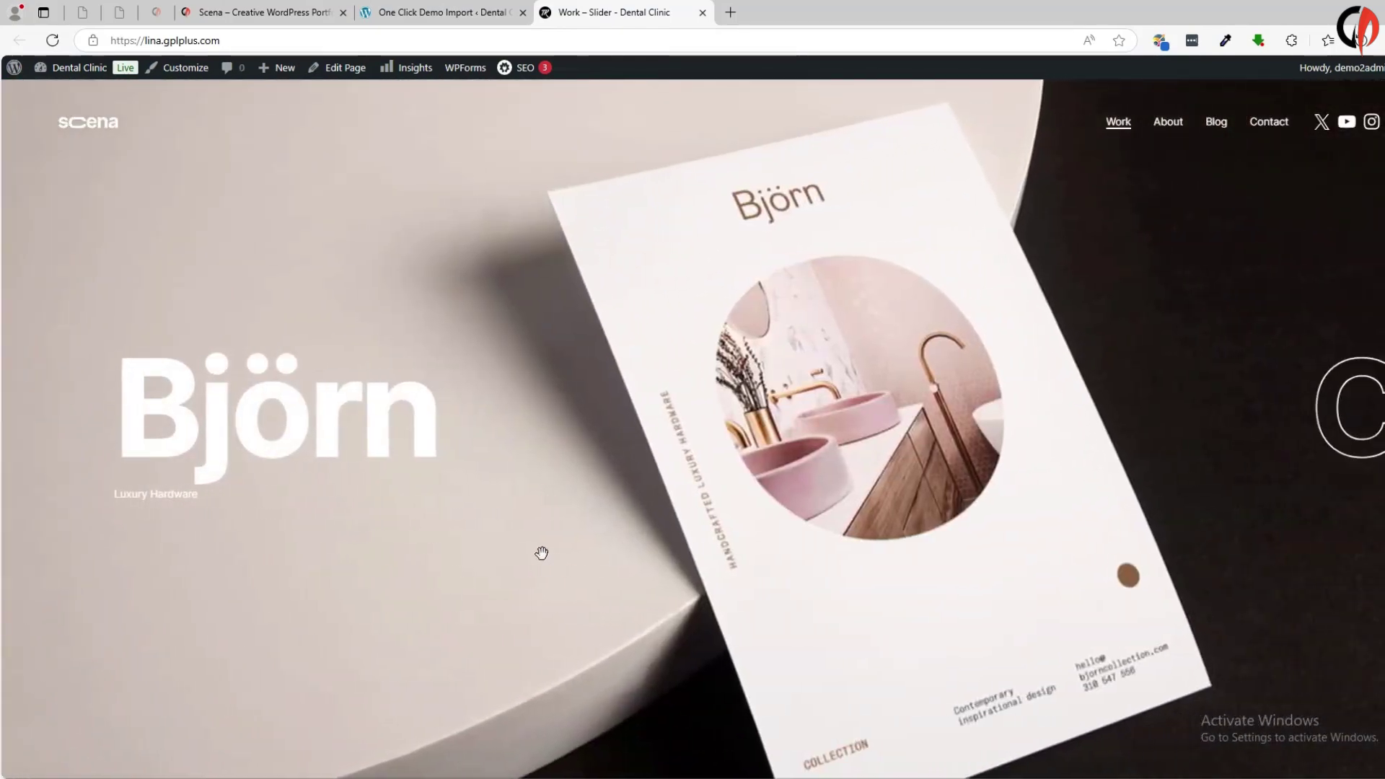
# - Go back through the homepage slider's project slides, from Ceremony to Sasha, to examine their titles, captions and full-screen imagery
pyautogui.scroll(-1, 668, 312)
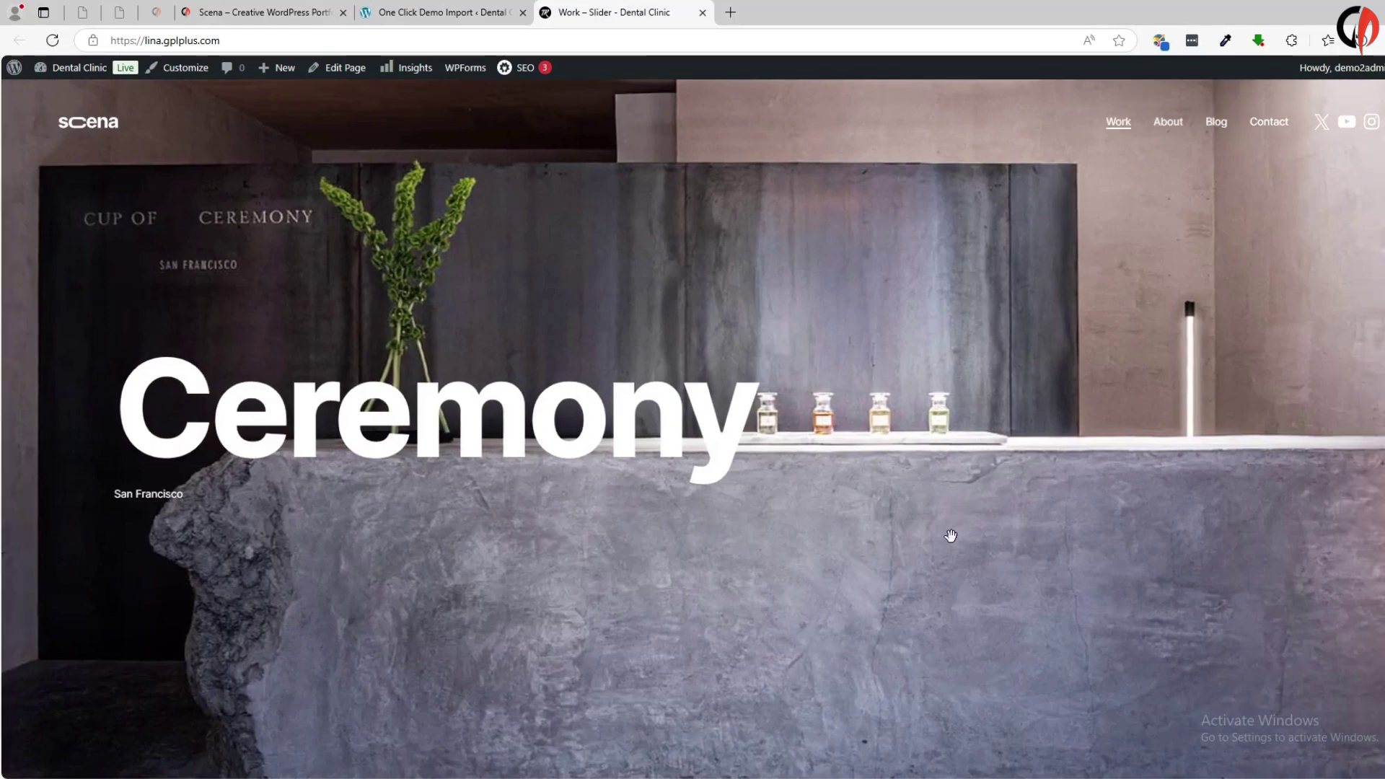
pyautogui.scroll(1, 569, 578)
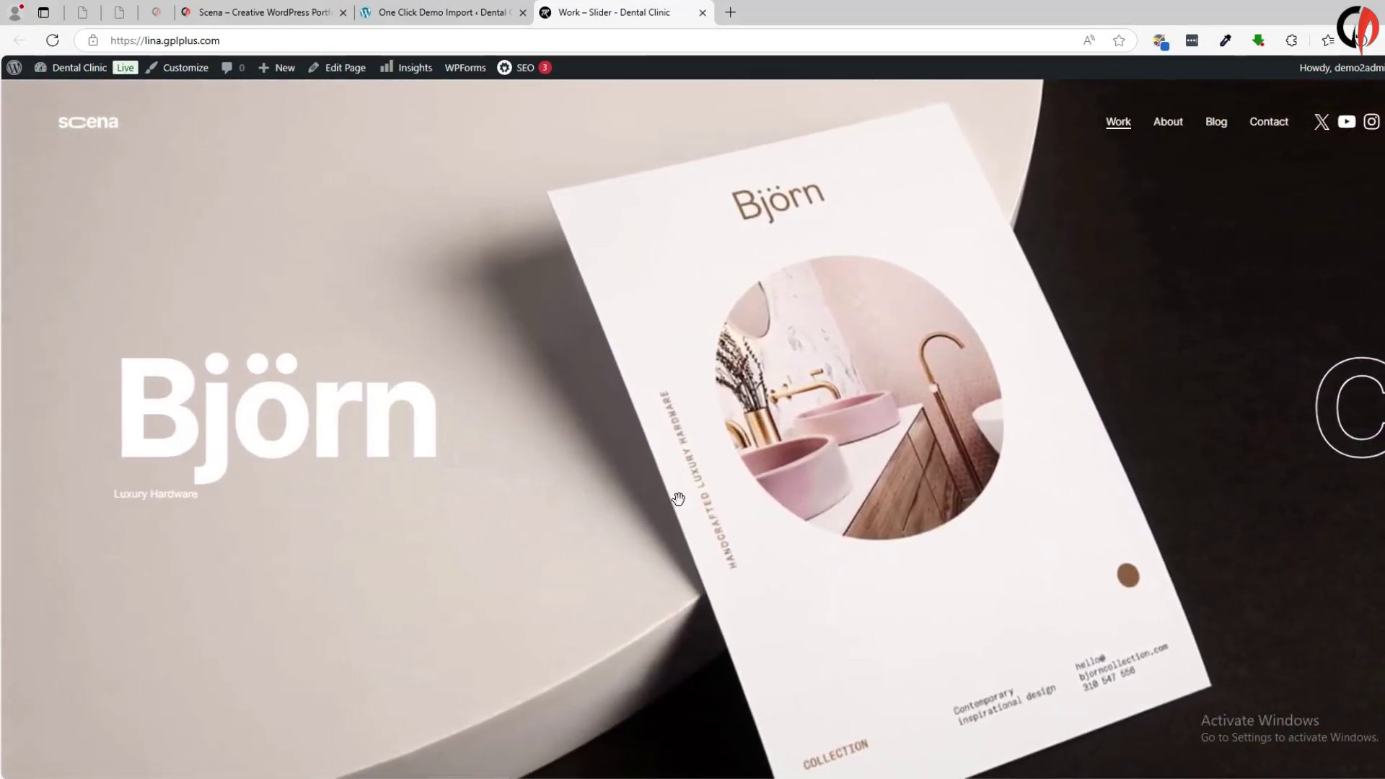
pyautogui.scroll(1, 995, 499)
pyautogui.scroll(1, 717, 485)
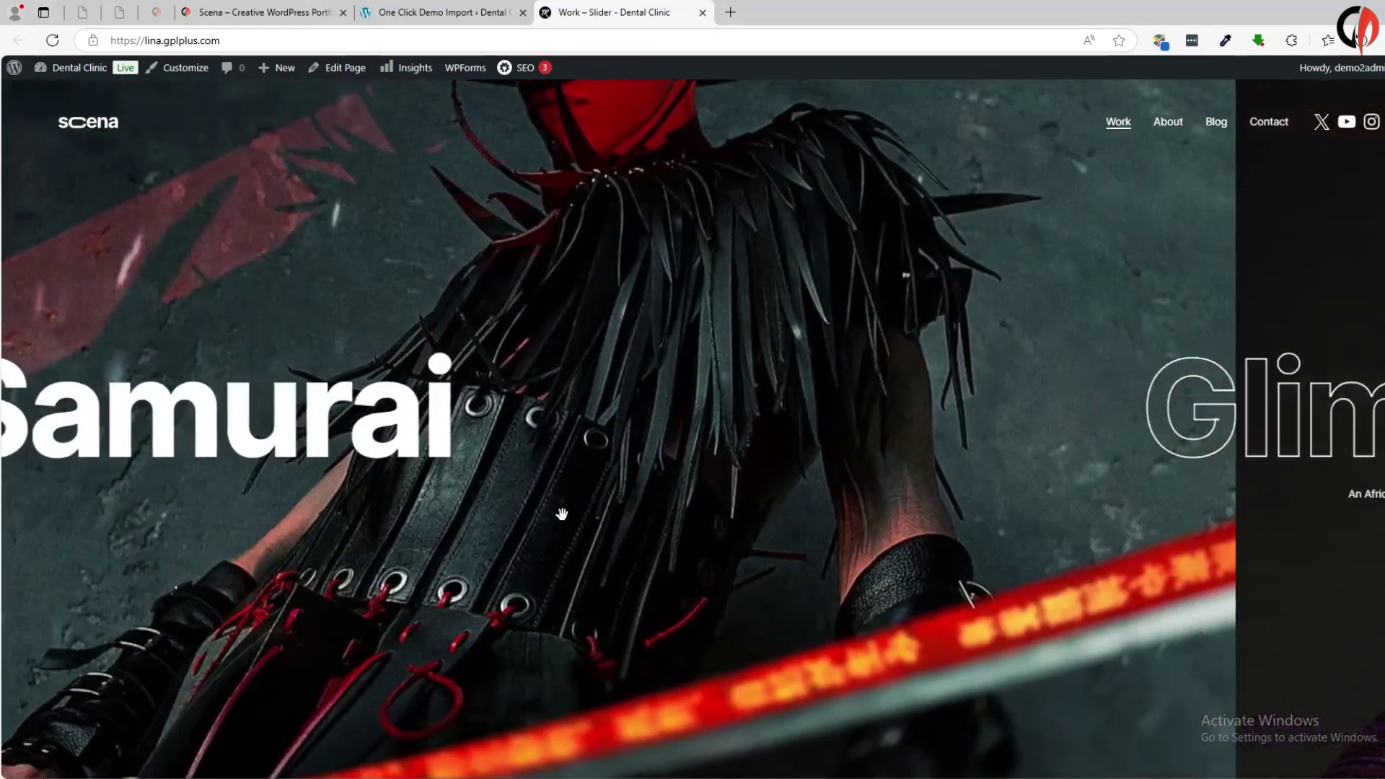
pyautogui.scroll(1, 794, 465)
pyautogui.scroll(1, 934, 458)
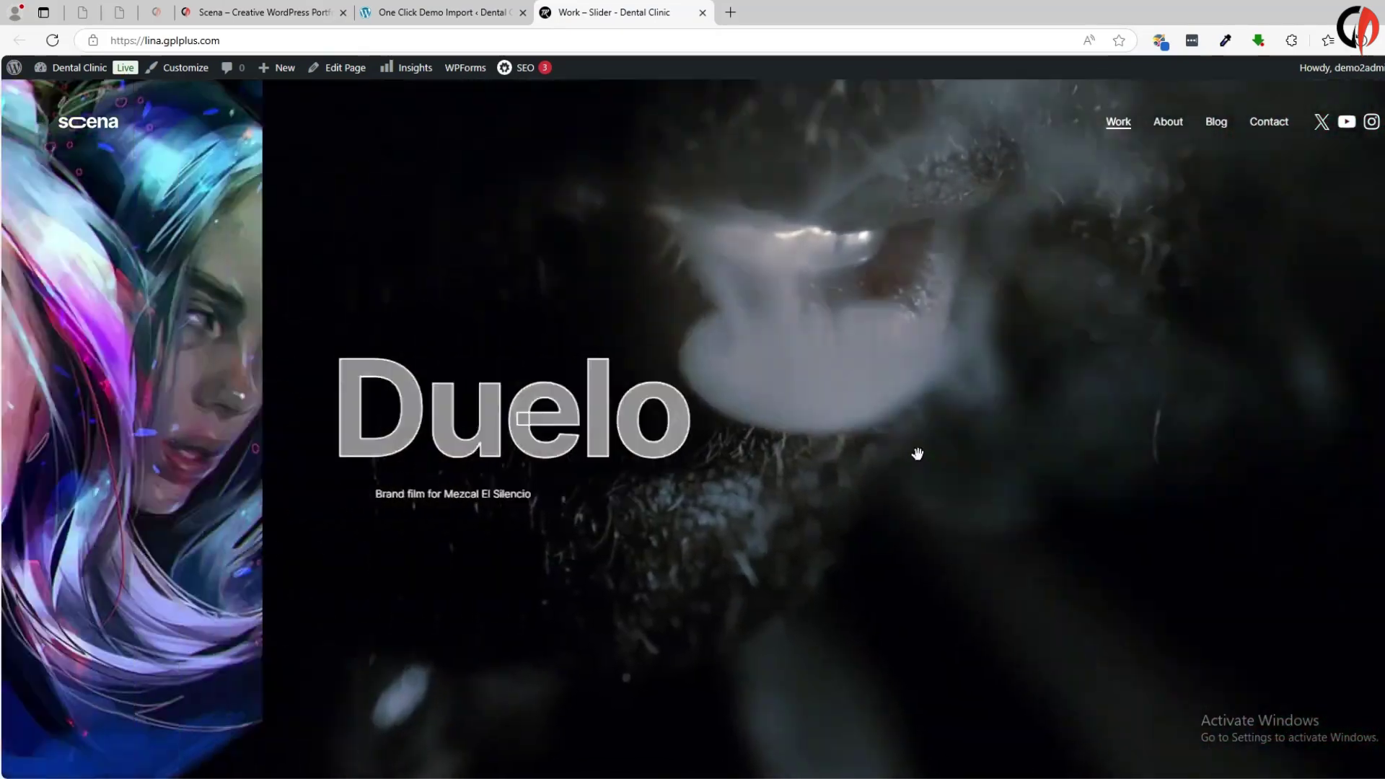
pyautogui.scroll(1, 580, 502)
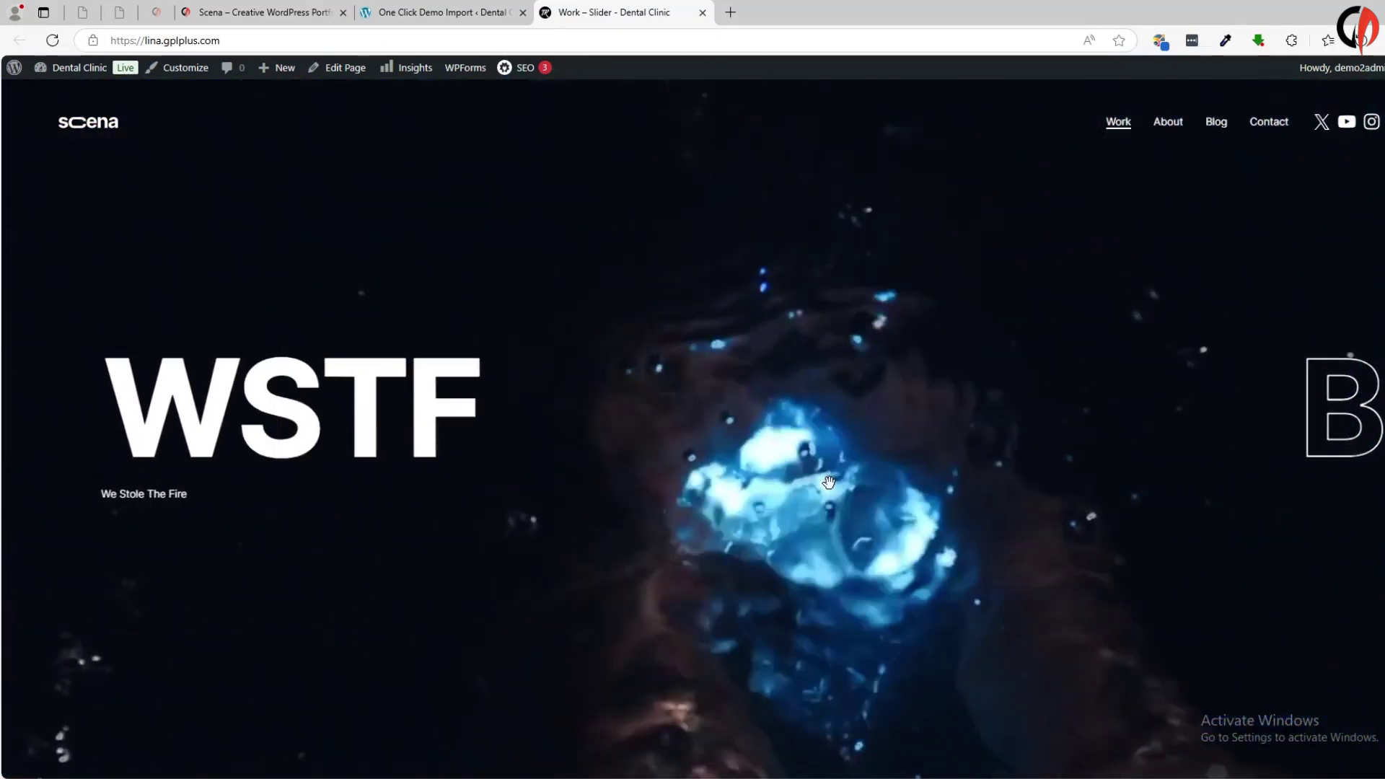
pyautogui.scroll(1, 782, 501)
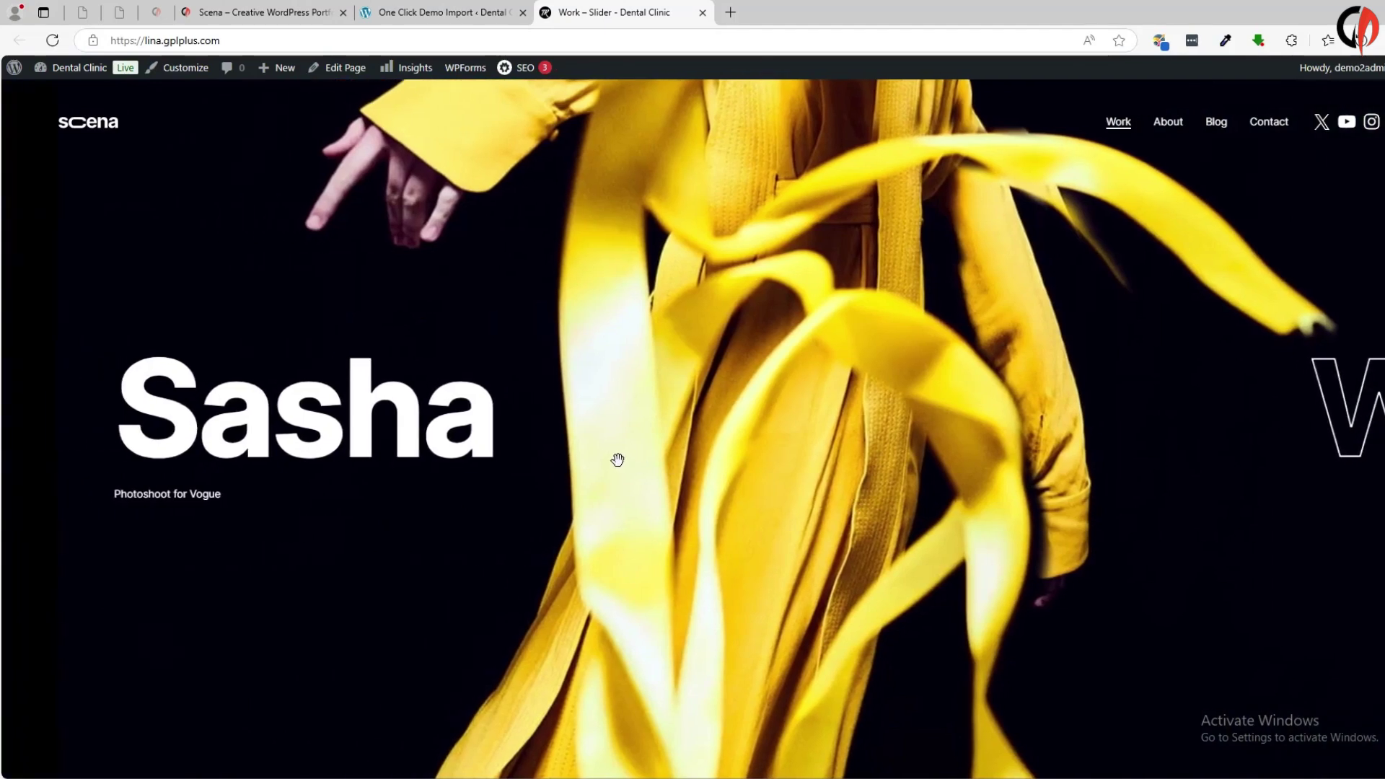